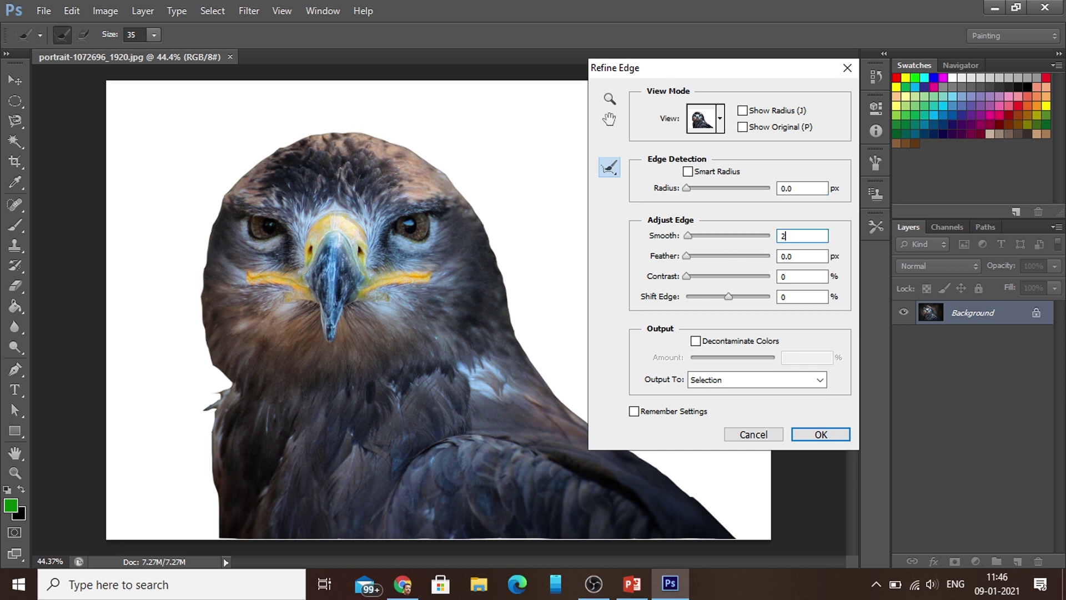
Refine the eagle selection's edge with Smooth 20 and Feather 2 px, and output the result to a new layer
key("Tab")
type("2")
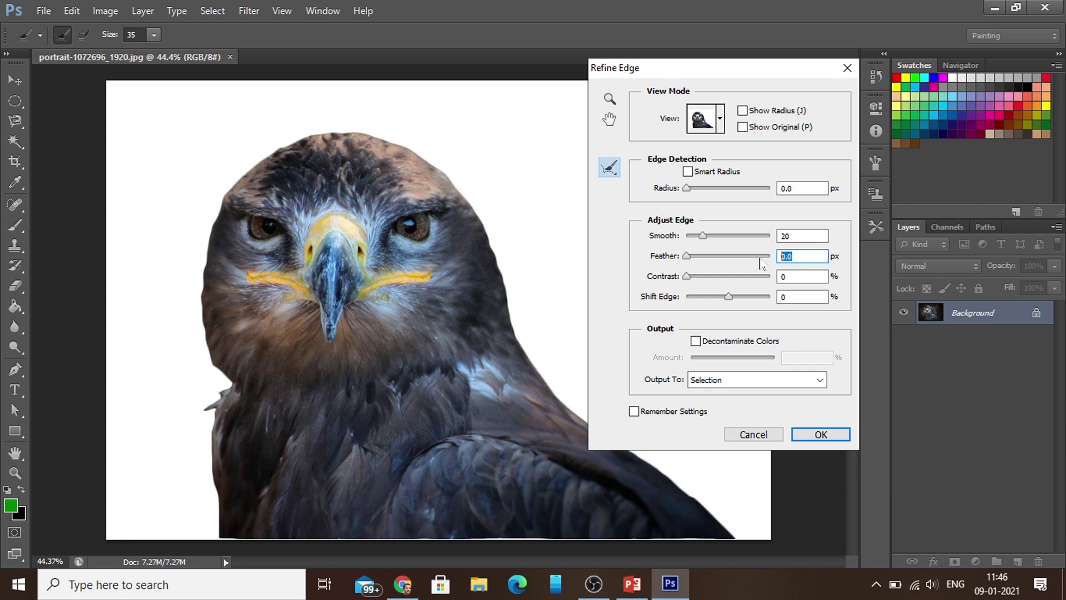
left_click(743, 382)
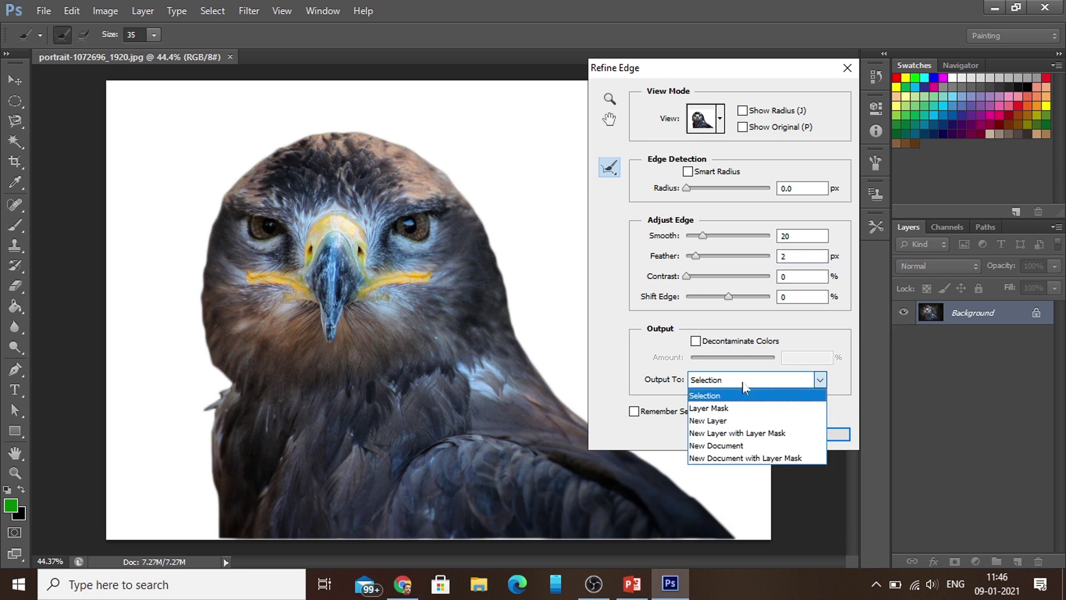
left_click(732, 421)
left_click(810, 436)
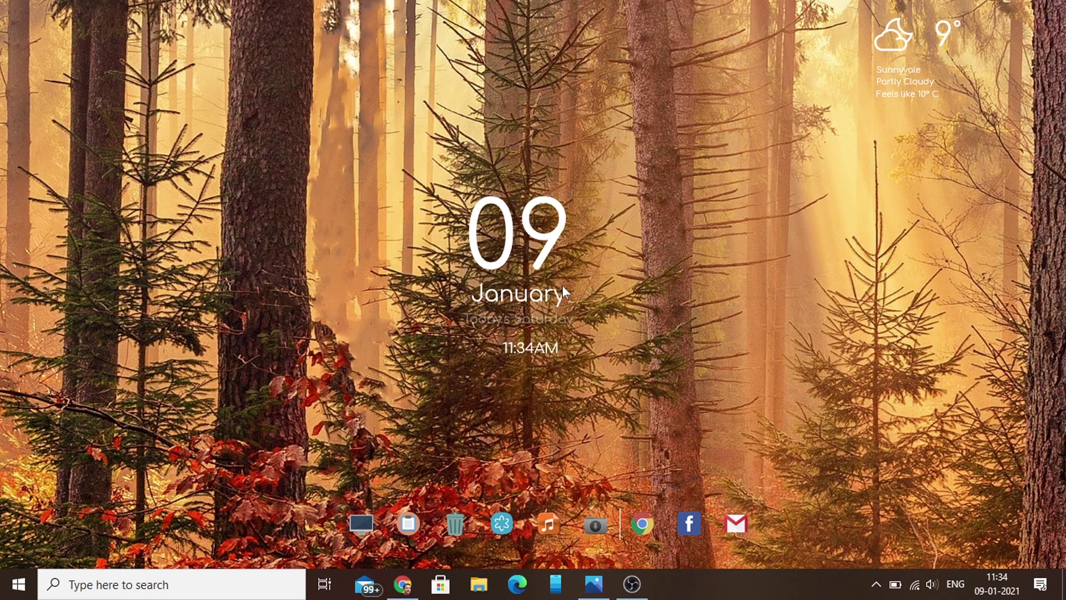
Switch to Chrome and open the pixabay.com website
left_click(403, 584)
type("PIxabay.com")
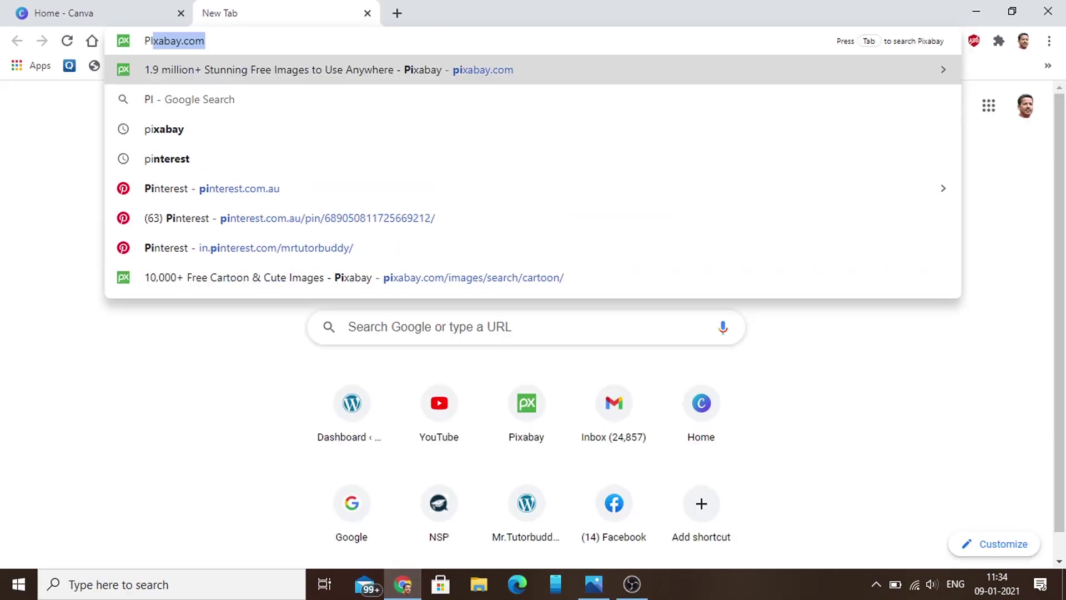
key("End")
key("Return")
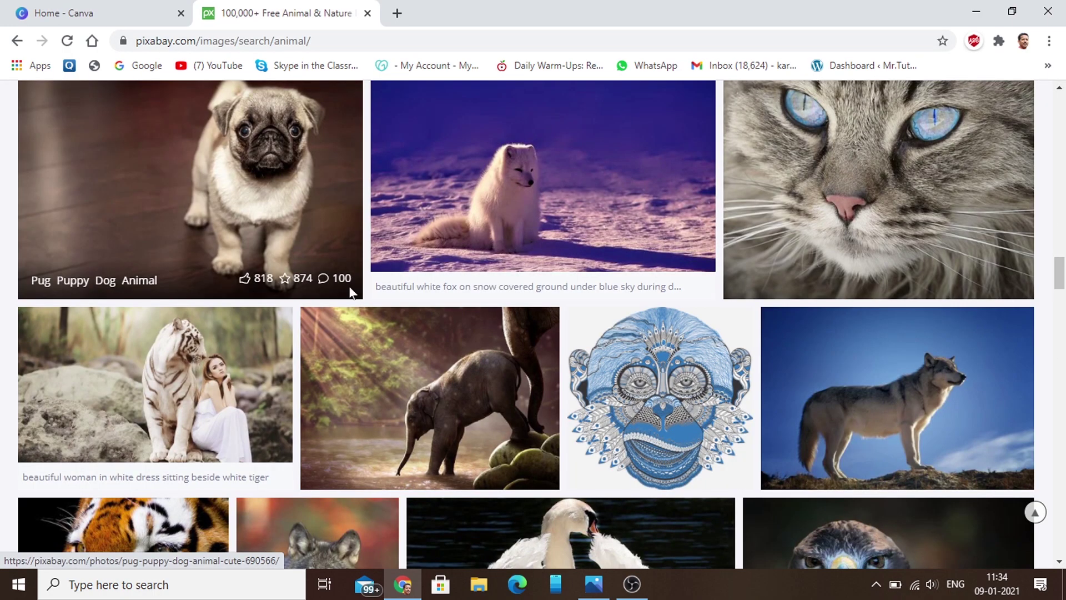
Browse the animal image results and open the eagle portrait photo's page
scroll(349, 293, "down", 5)
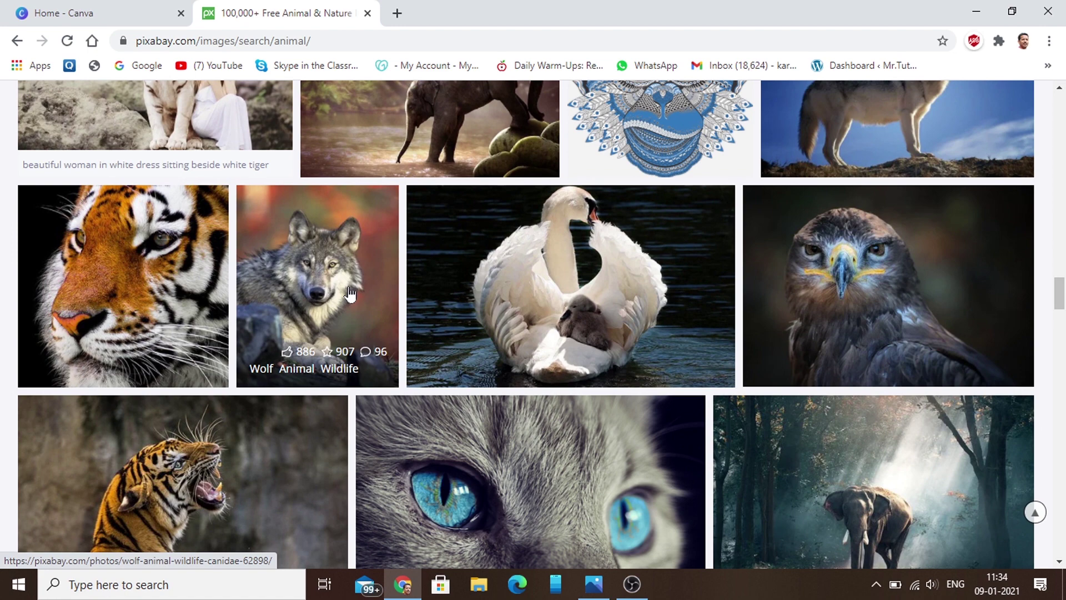
scroll(350, 293, "down", 3)
scroll(350, 293, "up", 3)
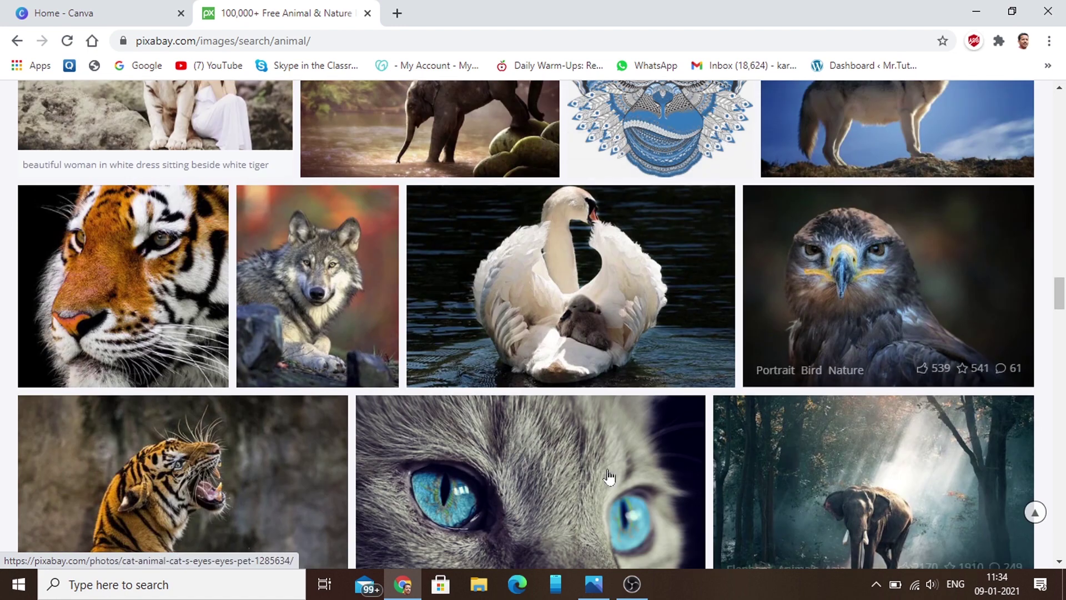
left_click(851, 280)
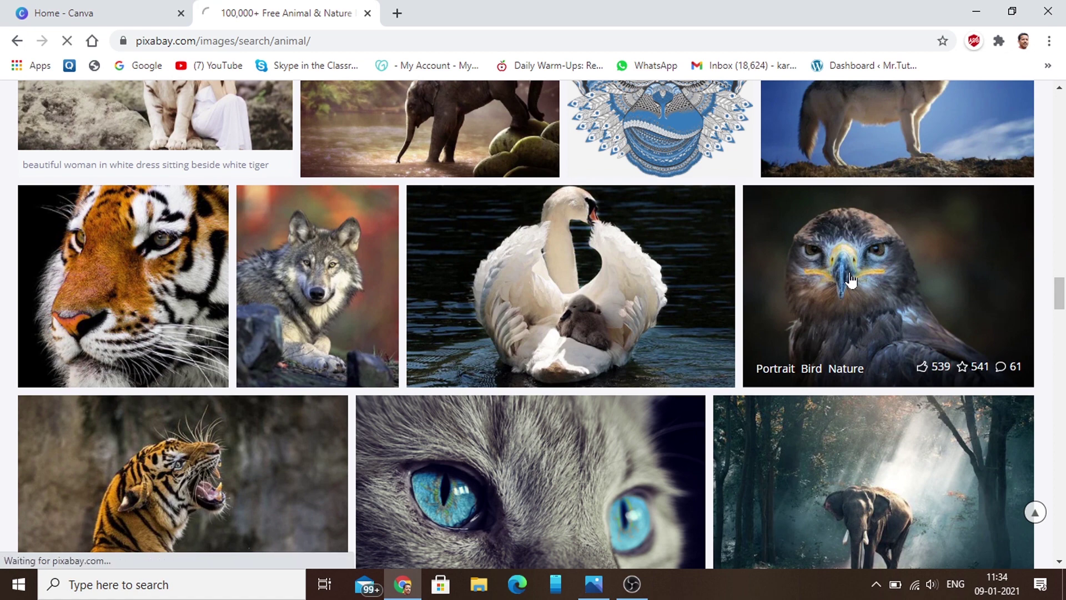
Download the eagle photo as a 1920×1324 JPG and open the downloaded file
scroll(393, 268, "down", 3)
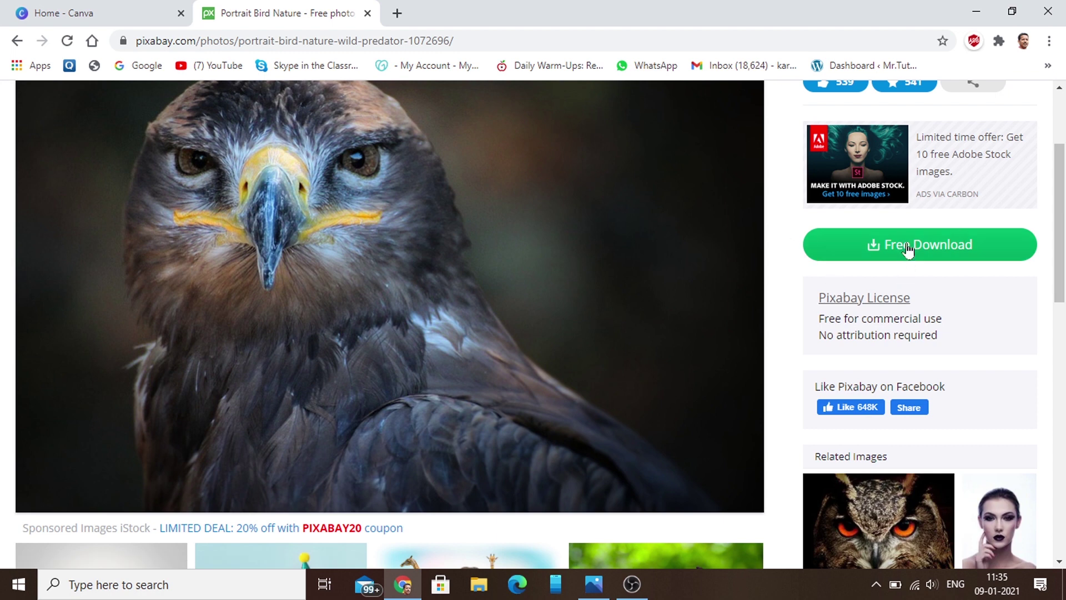
left_click(950, 246)
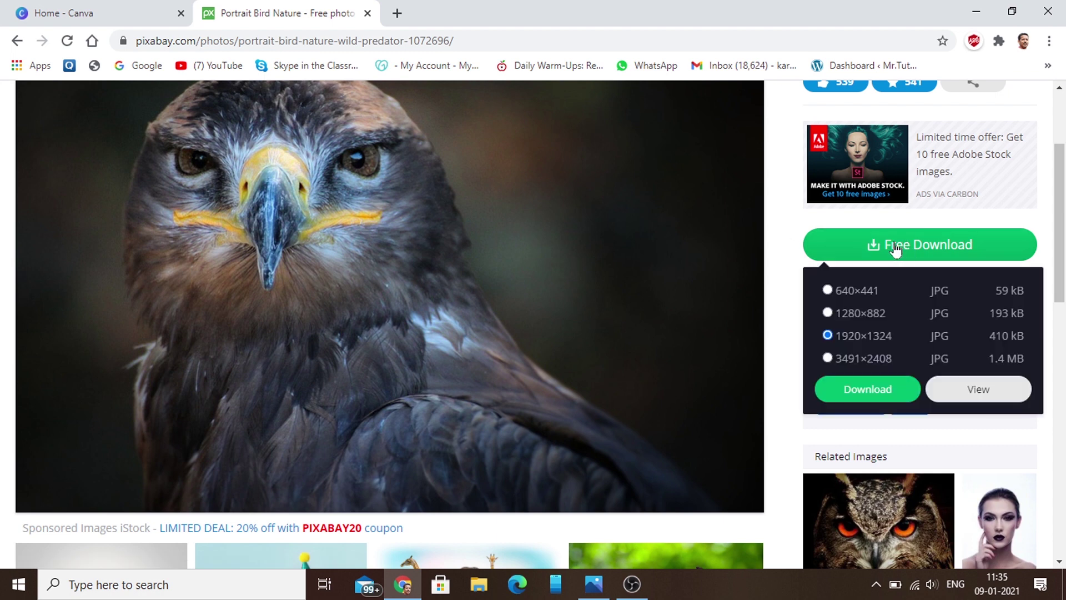
left_click(854, 391)
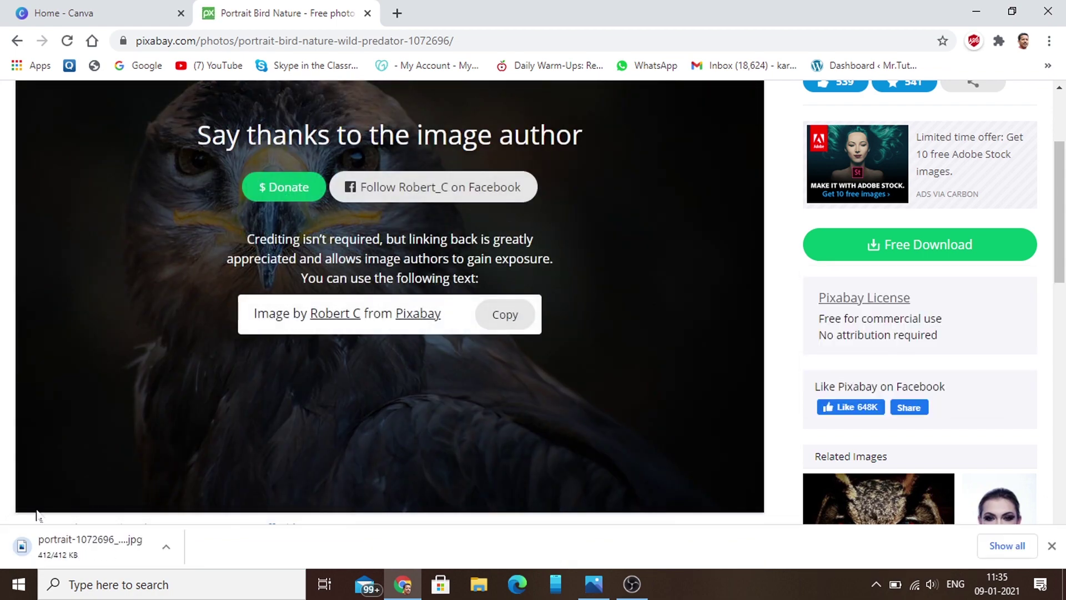
left_click(129, 544)
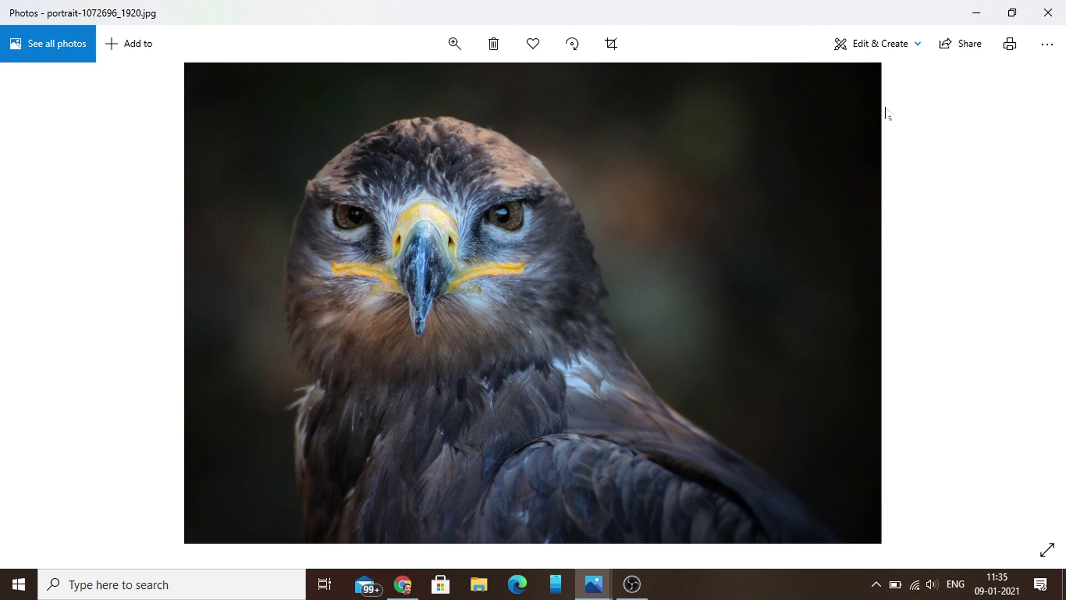
Return to Chrome and open remove.bg/upload in a new tab
mouse_move(413, 574)
left_click(409, 483)
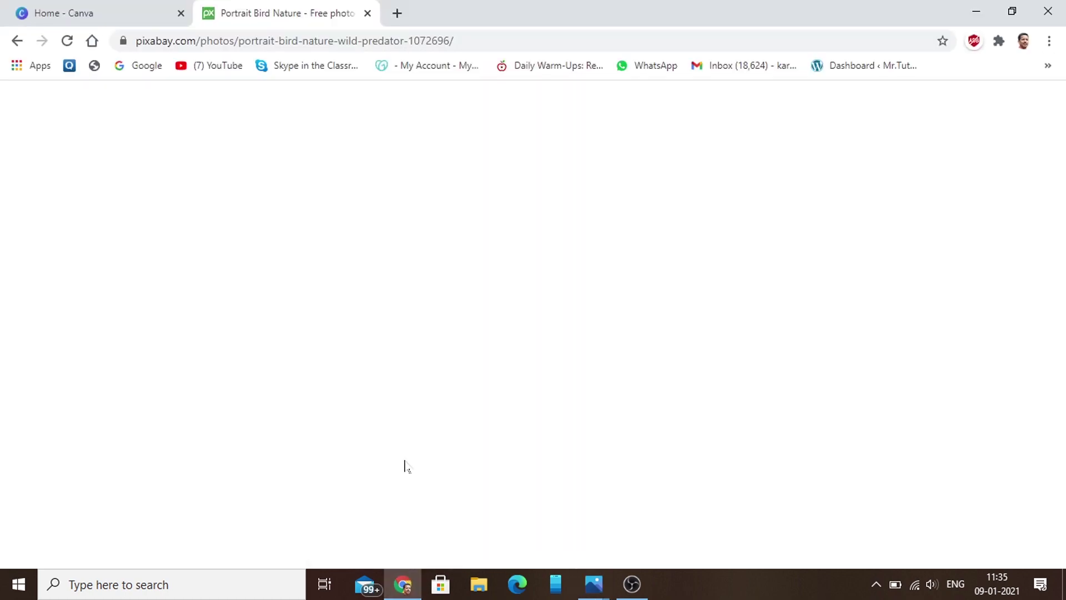
left_click(395, 13)
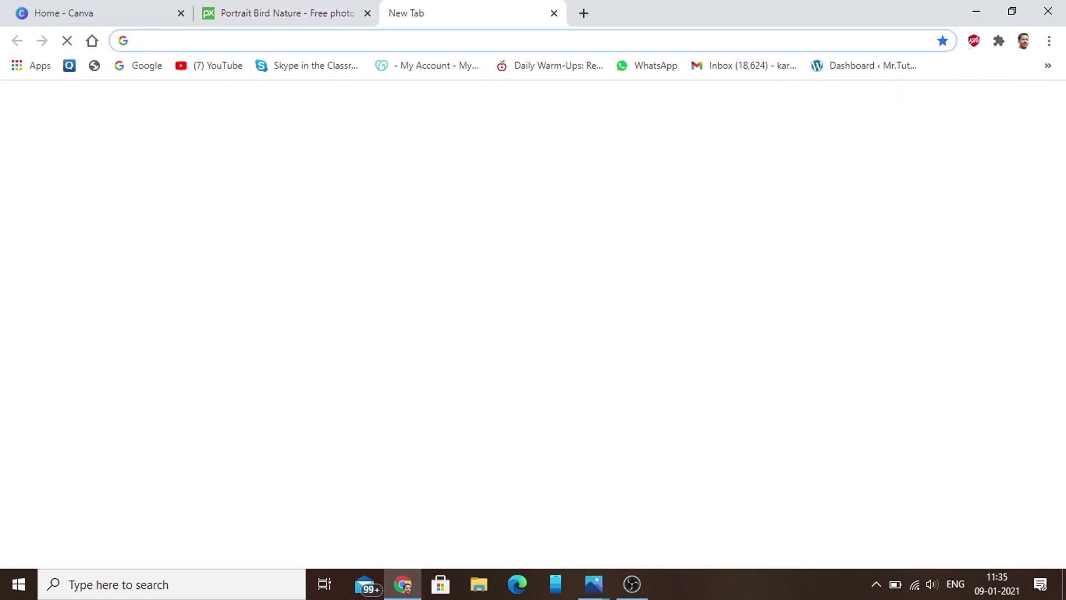
type("REMOVE")
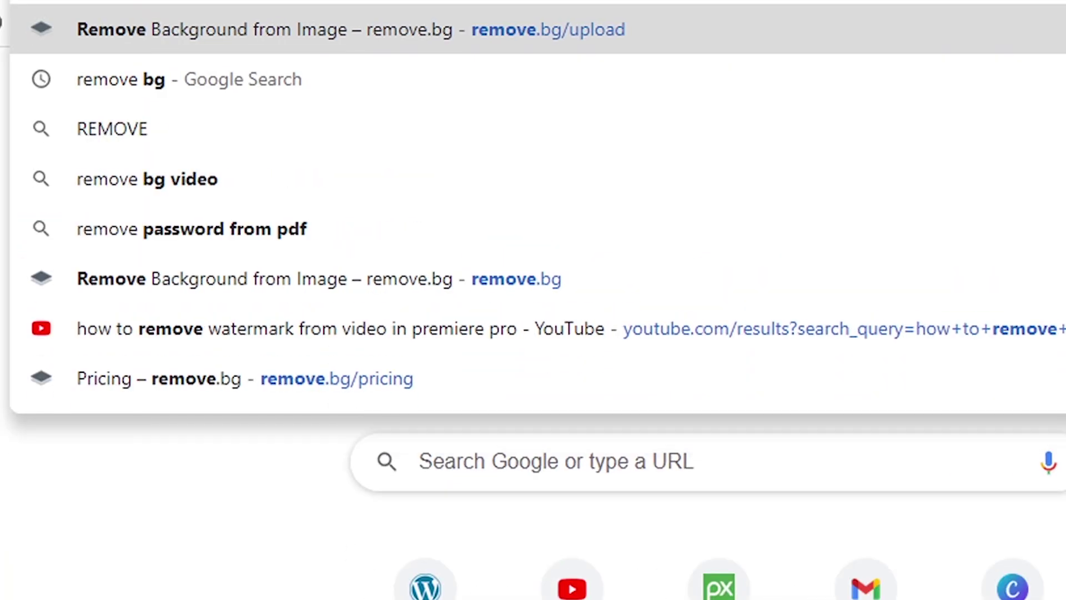
key("Right")
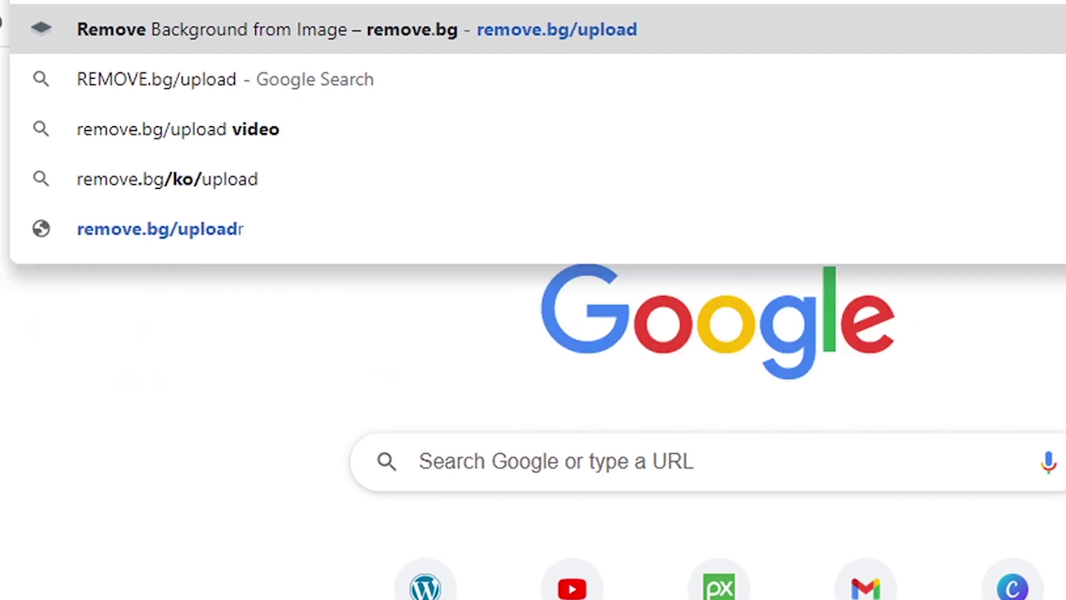
key("Return")
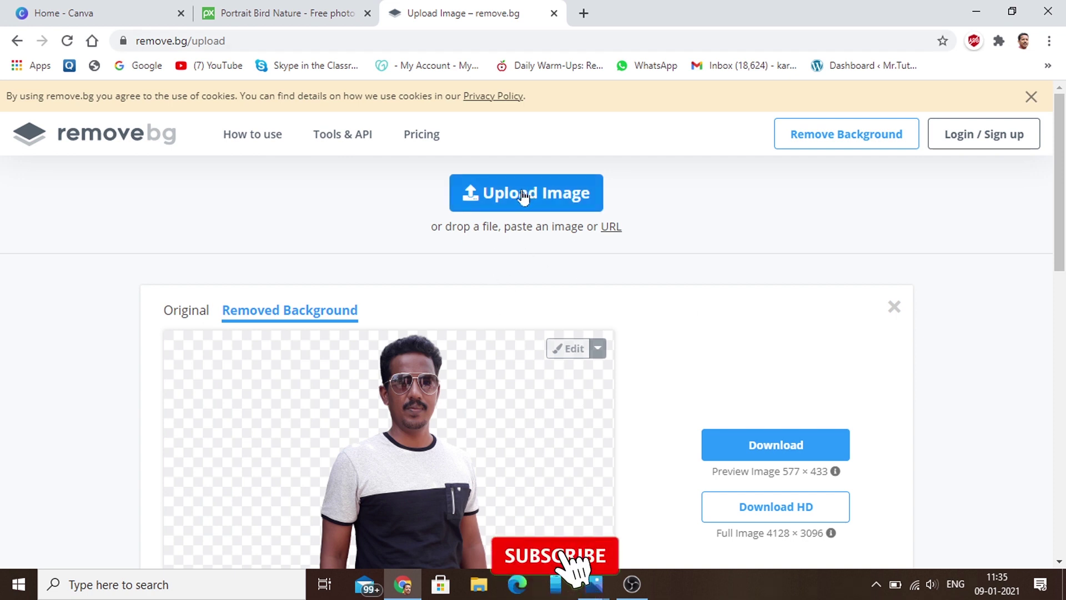
Upload portrait-1072696_1920.jpg from the Downloads folder to have its background removed
left_click(551, 195)
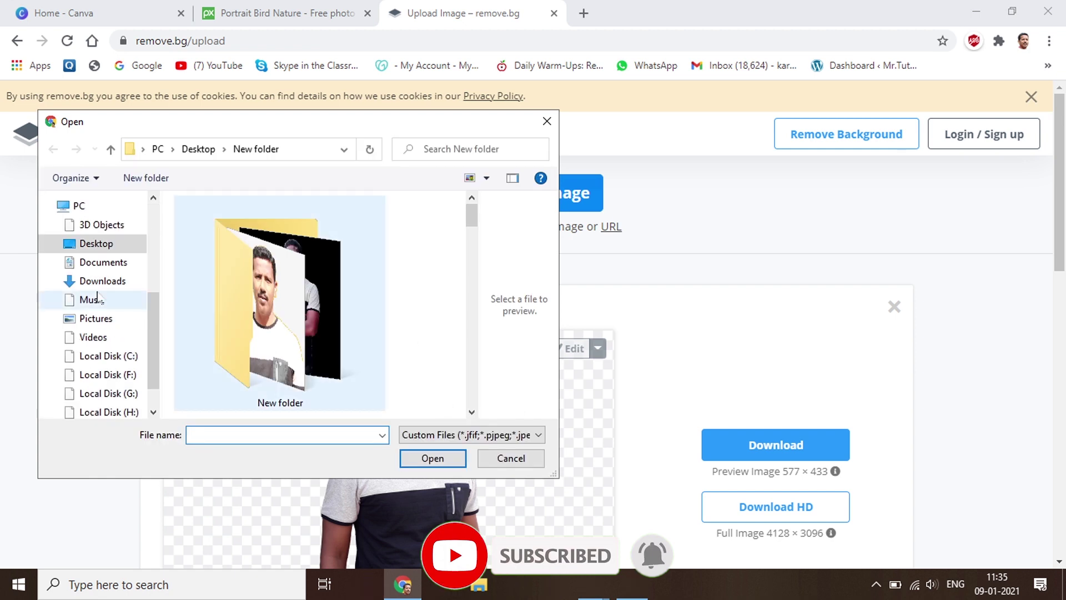
left_click(103, 281)
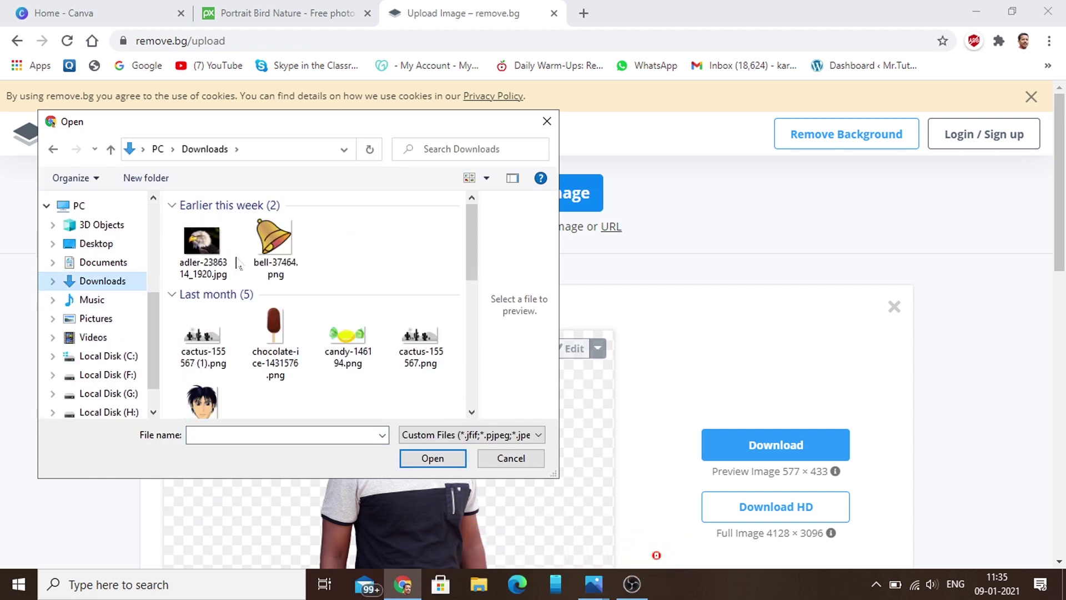
left_click(201, 247)
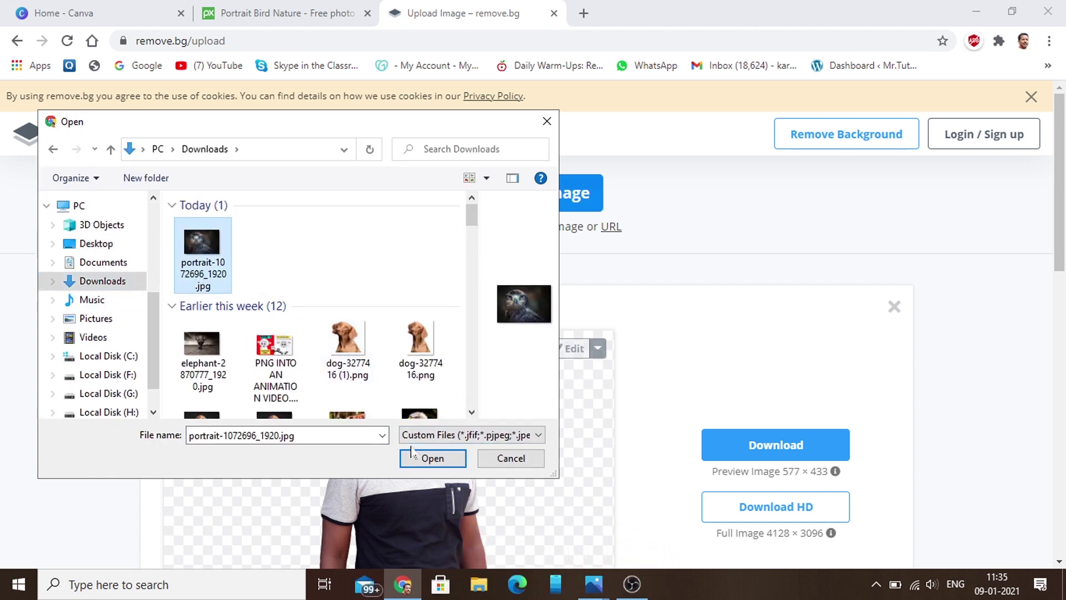
left_click(427, 458)
scroll(478, 349, "down", 1)
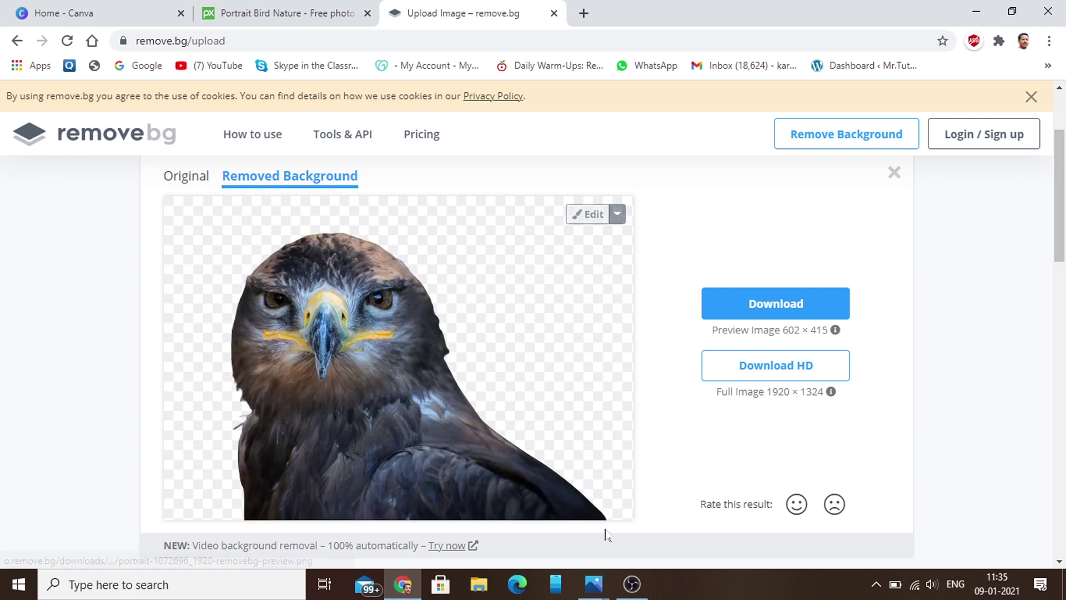
Open the original portrait-1072696_1920.jpg from the browser's download list to view it
mouse_move(414, 593)
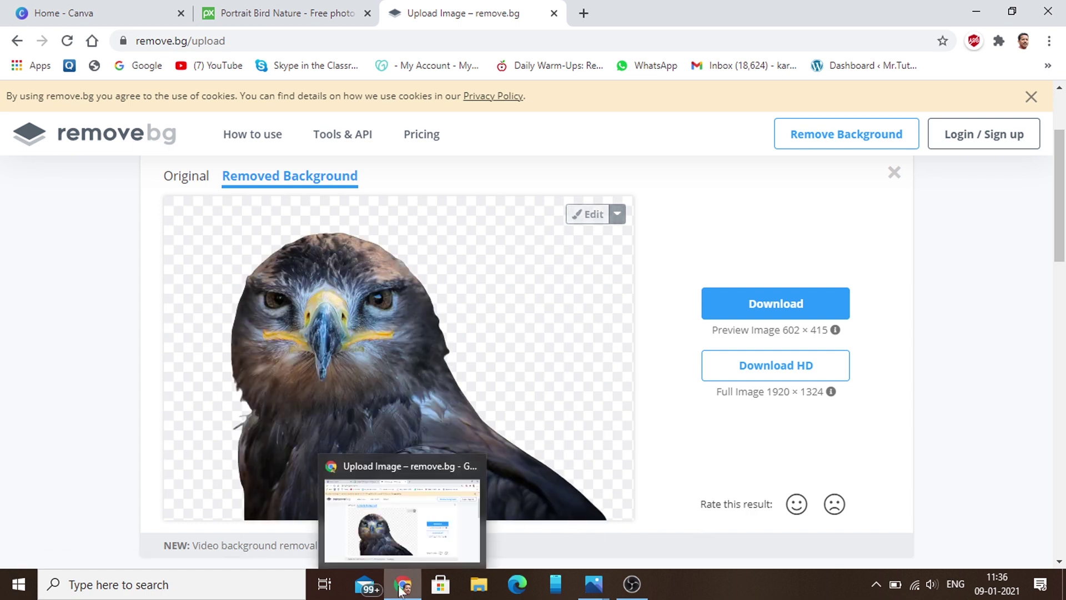
key("ctrl+j")
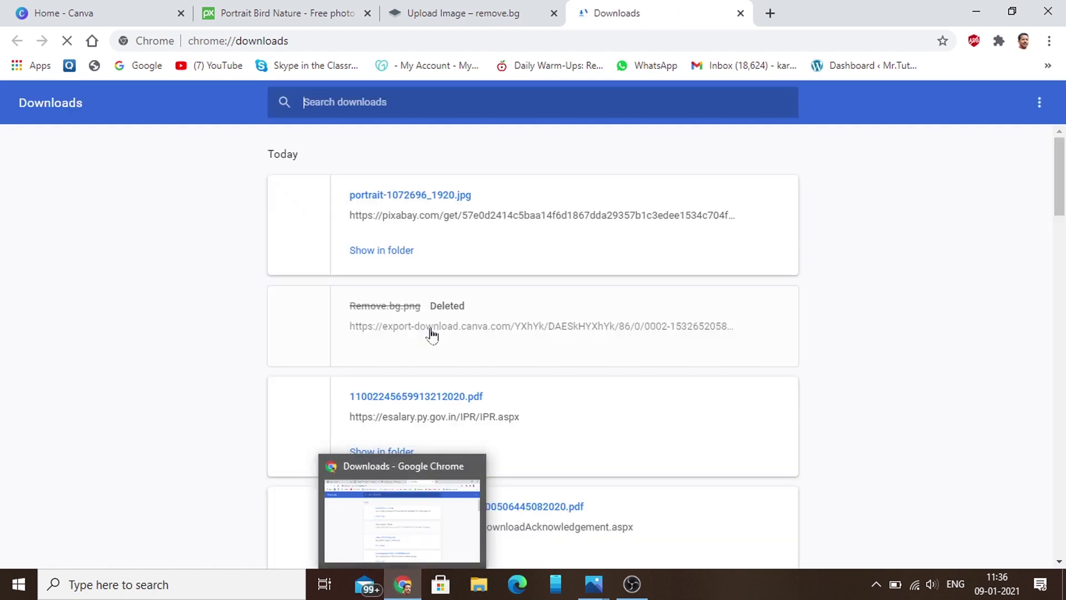
left_click(427, 196)
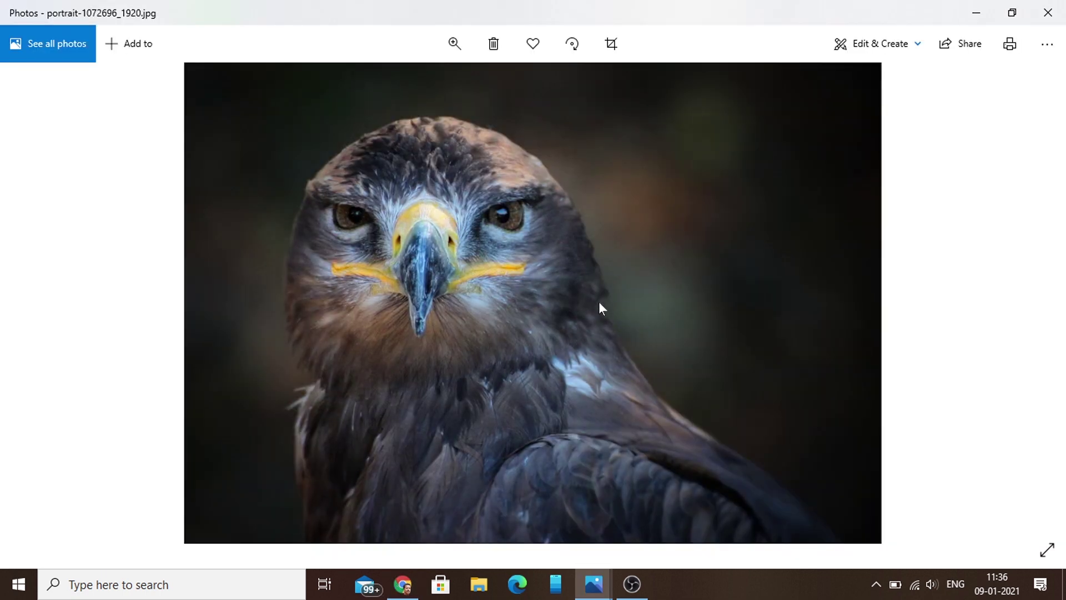
Return to the remove.bg page in Chrome, download the eagle cutout preview and open the downloaded PNG
mouse_move(403, 583)
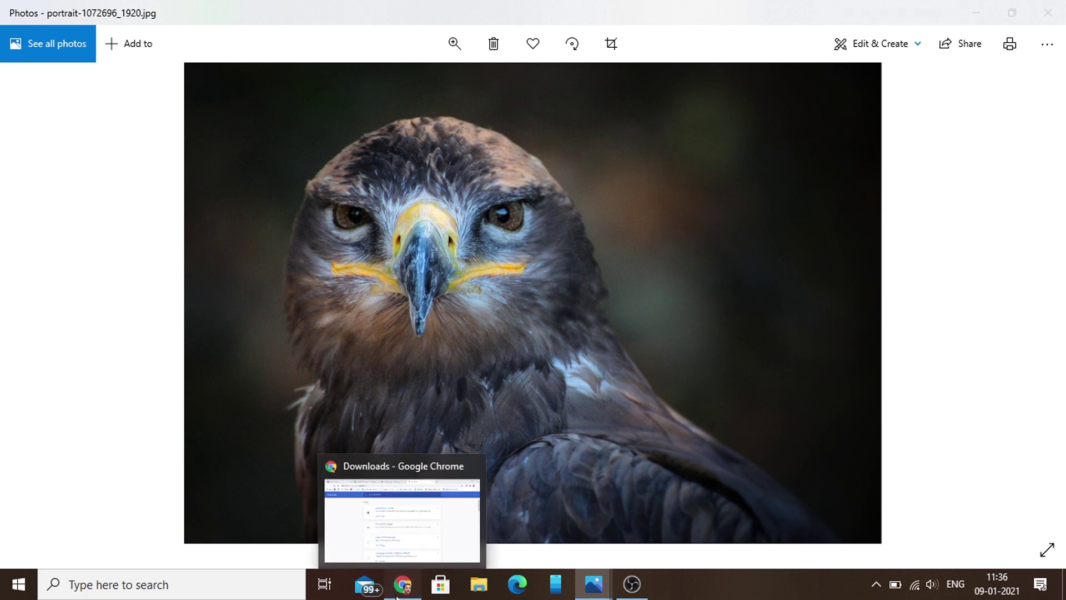
left_click(402, 514)
left_click(453, 12)
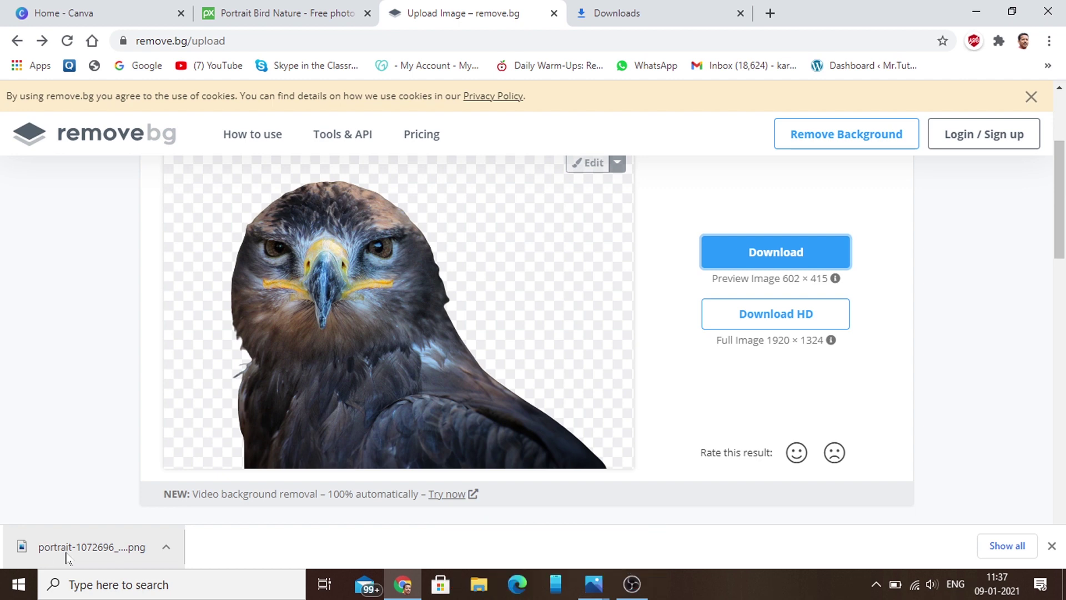
left_click(125, 558)
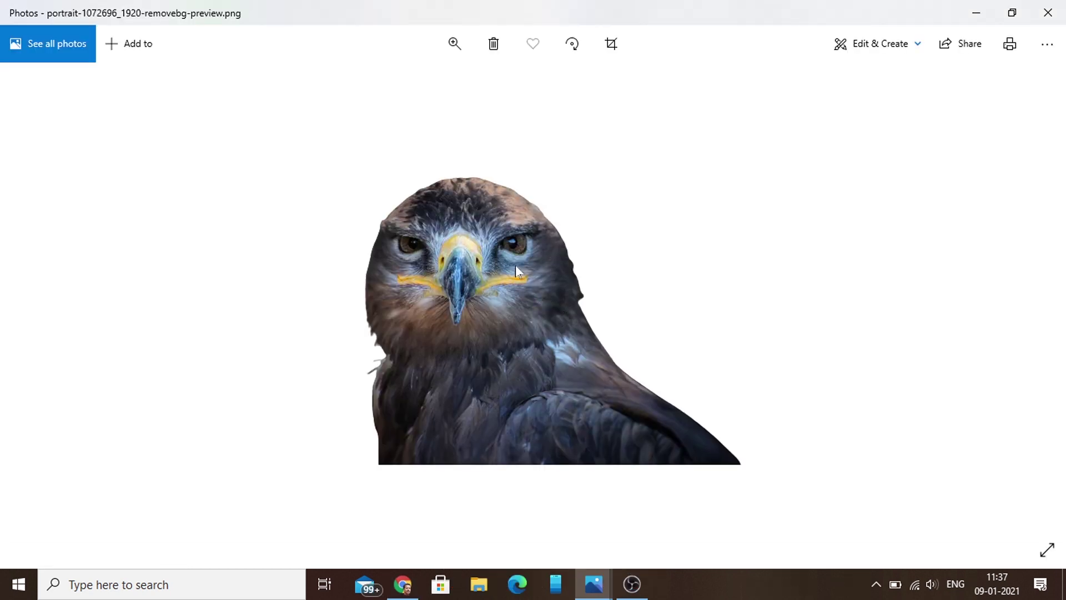
Zoom in on the eagle cutout to examine its quality, and minimise the image and browser windows
left_click(454, 43)
left_click(475, 88)
left_click_drag(478, 93, 447, 93)
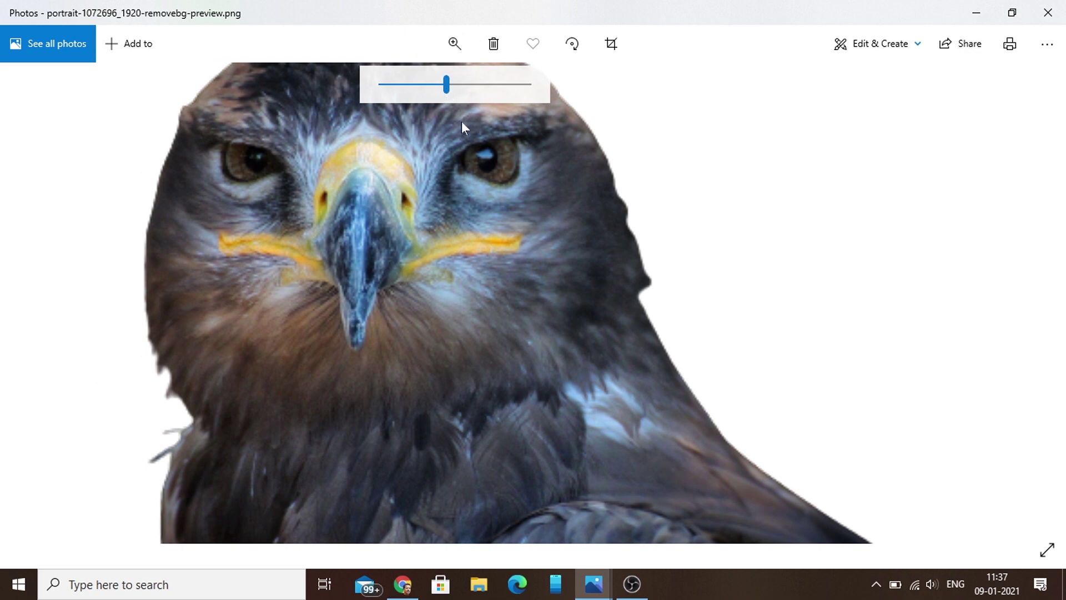
left_click(971, 13)
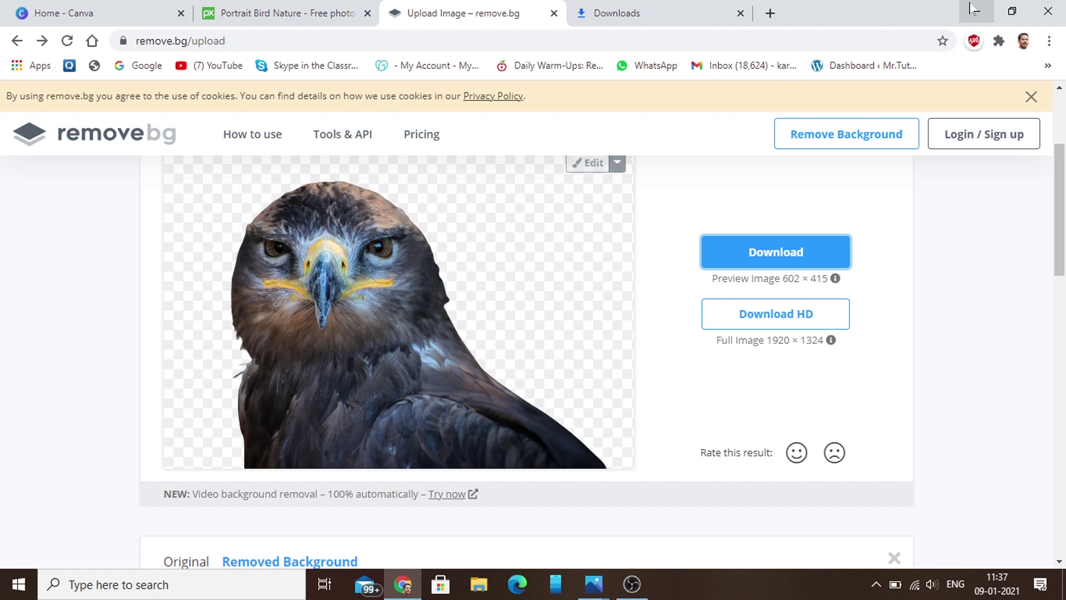
key("alt+Tab")
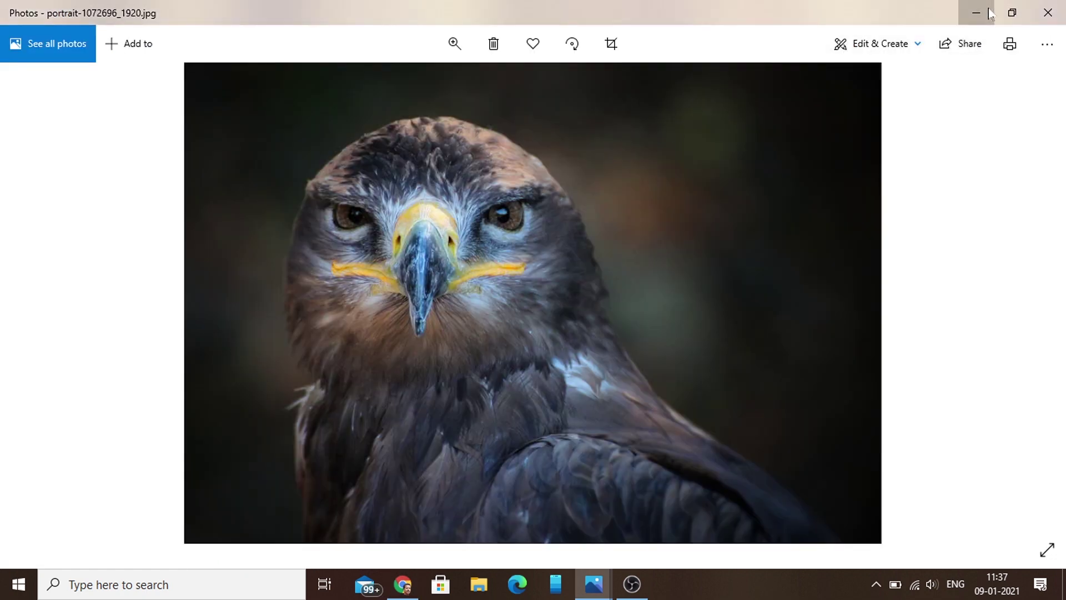
left_click(990, 13)
Launch PowerPoint 2013 and create a blank presentation
left_click(135, 595)
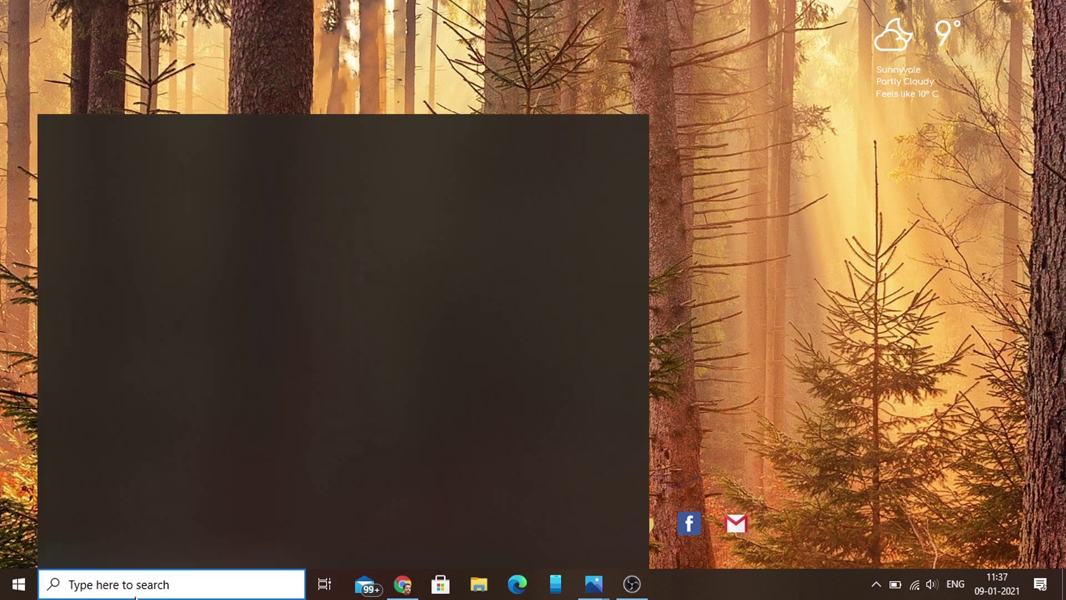
type("POWER")
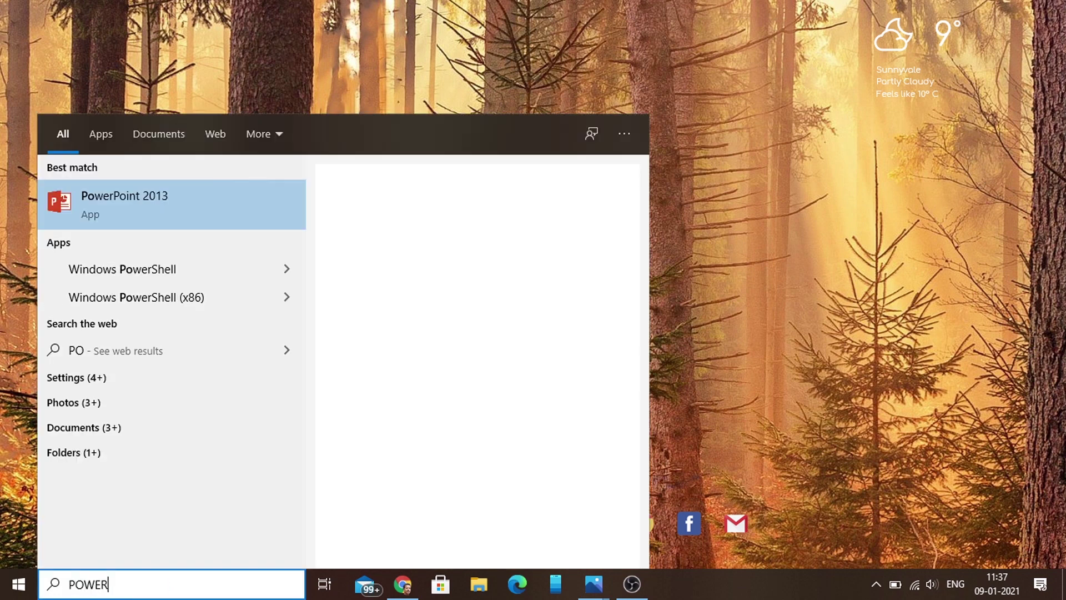
key("Return")
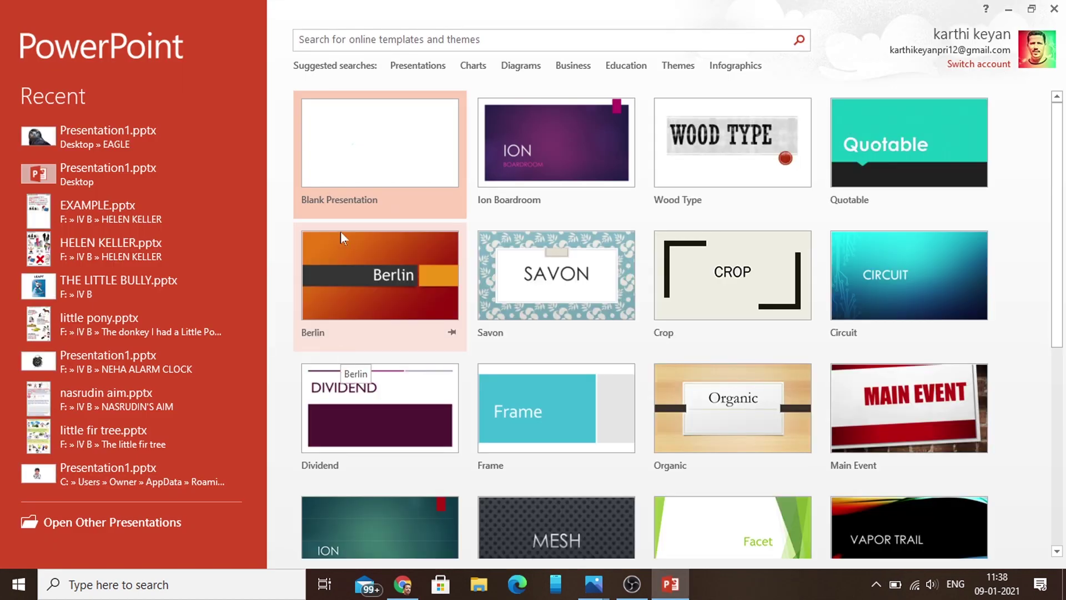
left_click(365, 162)
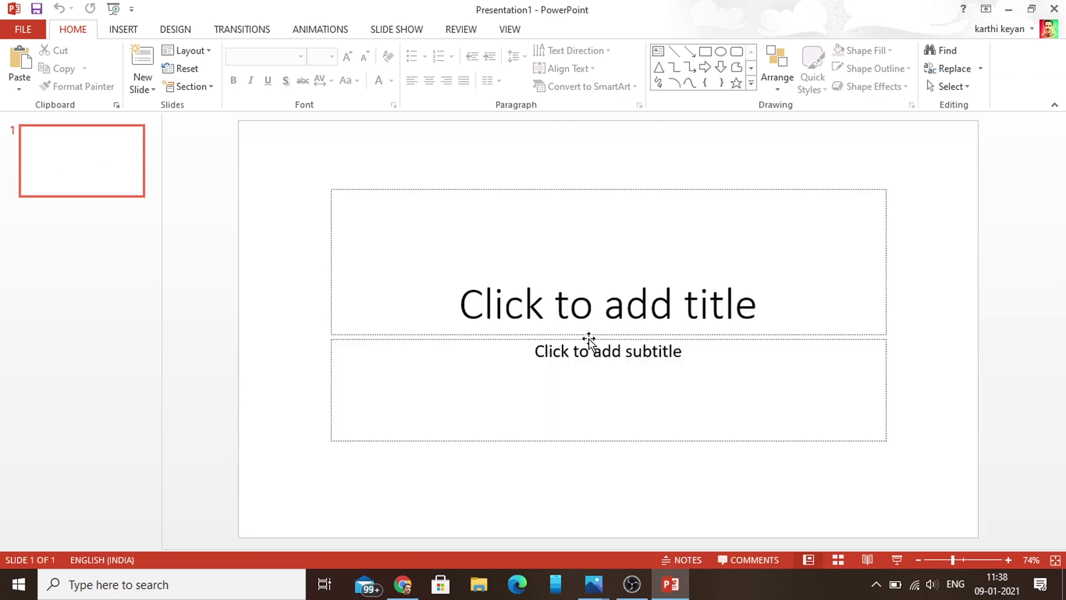
Delete the title and subtitle placeholders from the slide
left_click(589, 337)
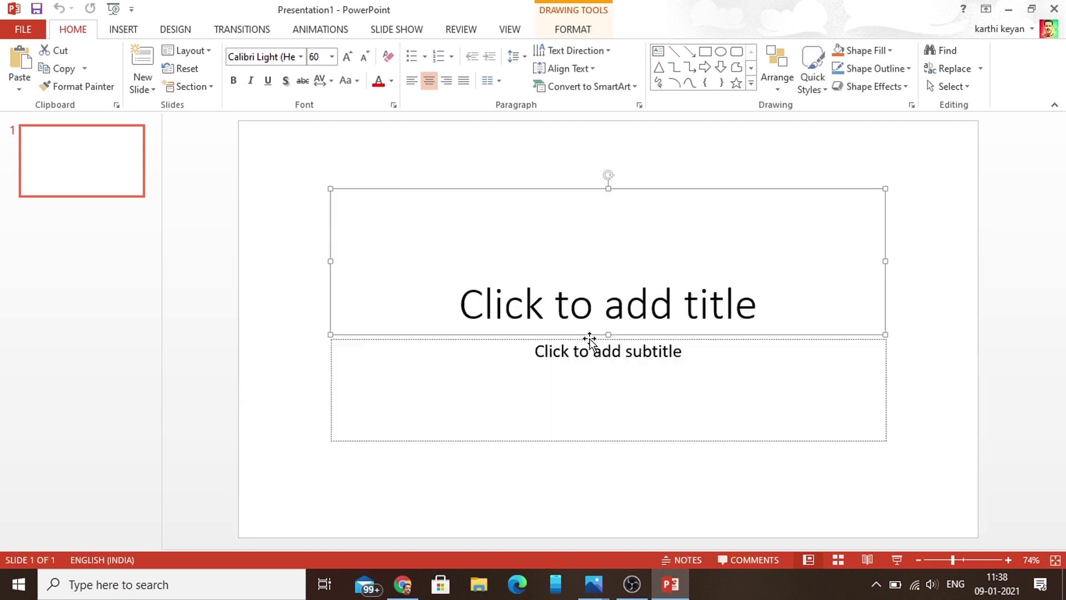
key("Delete")
left_click(590, 340)
key("Delete")
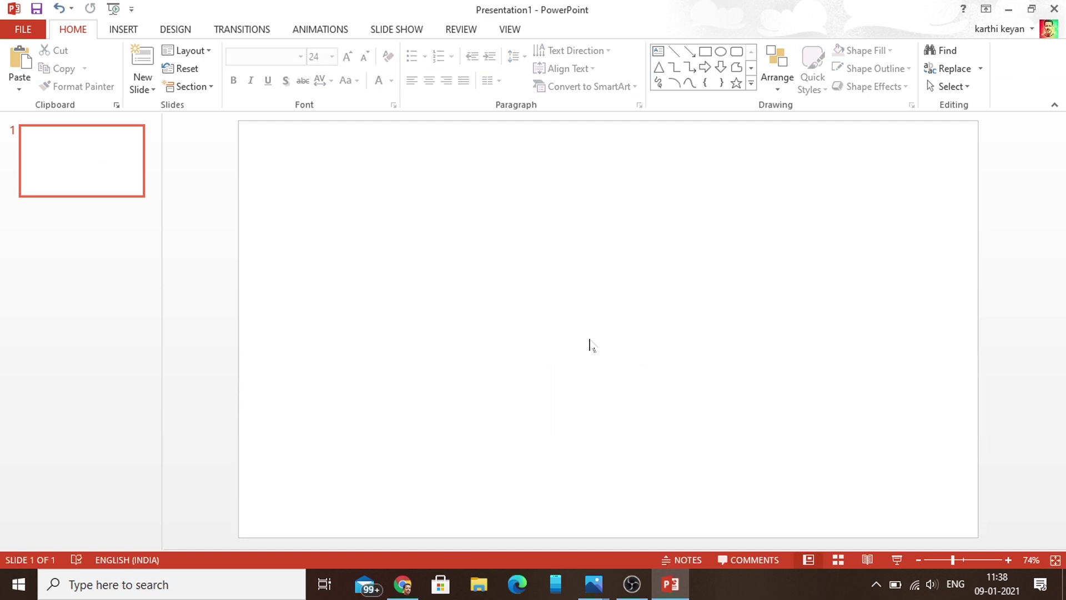
Insert portrait-1072696_1920.jpg from the Downloads folder onto the slide and start Remove Background on the picture
left_click(123, 29)
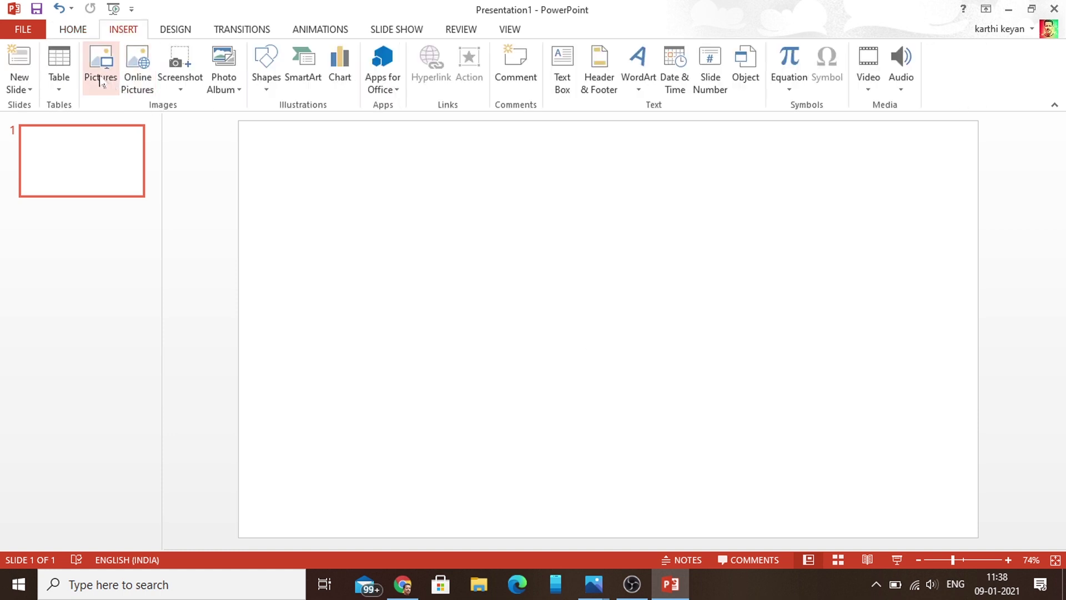
left_click(103, 78)
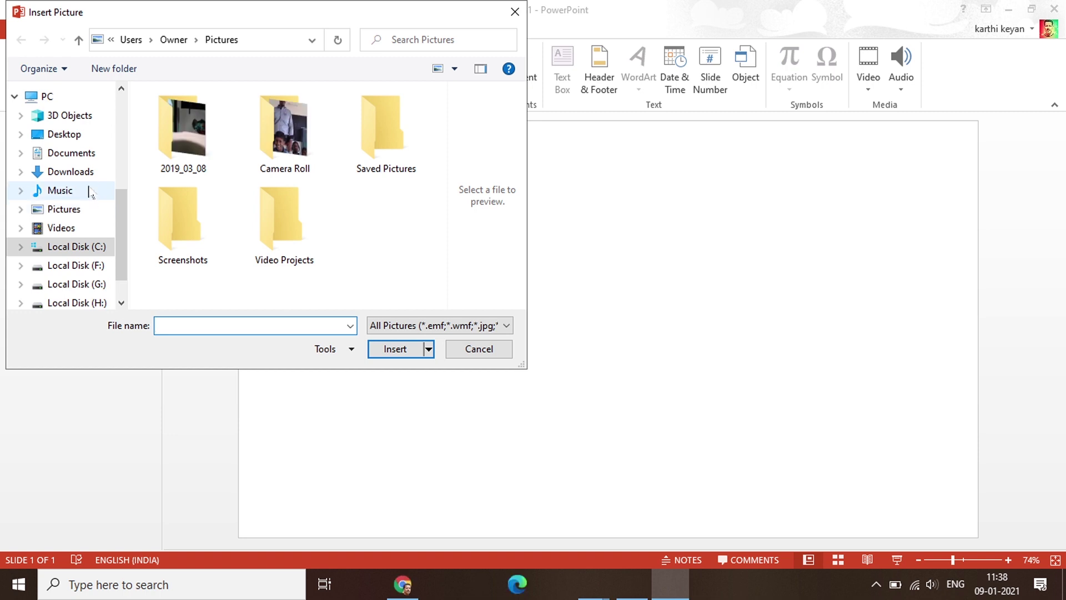
left_click(84, 176)
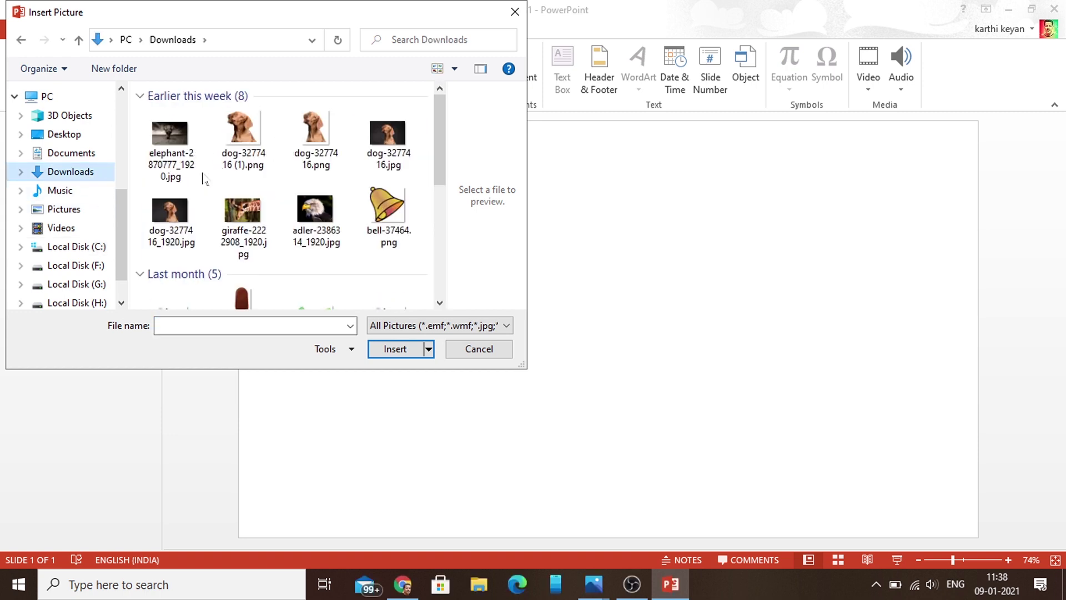
left_click(177, 167)
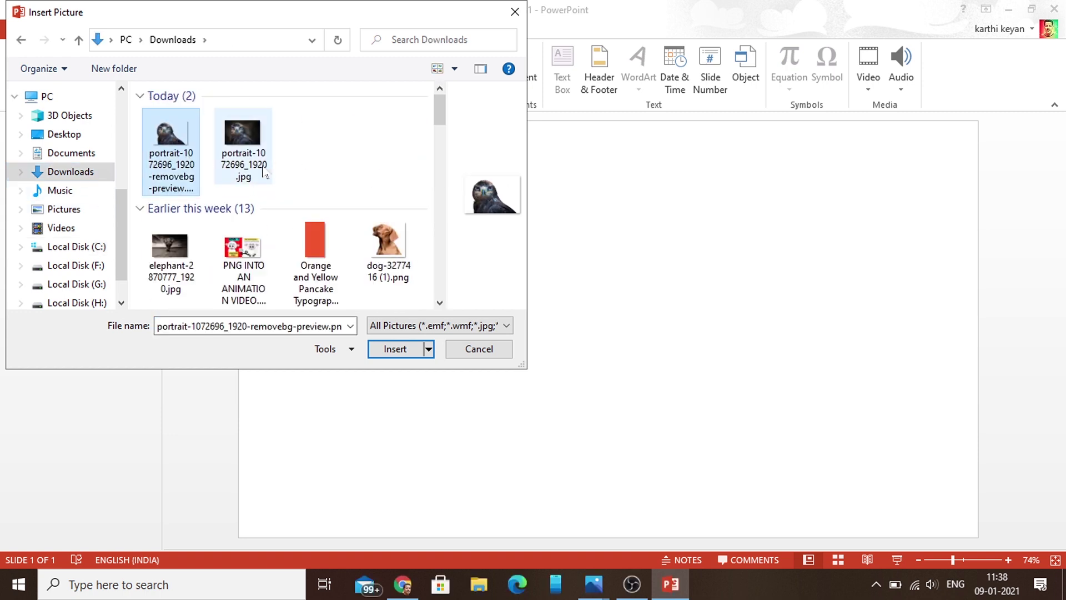
left_click(243, 148)
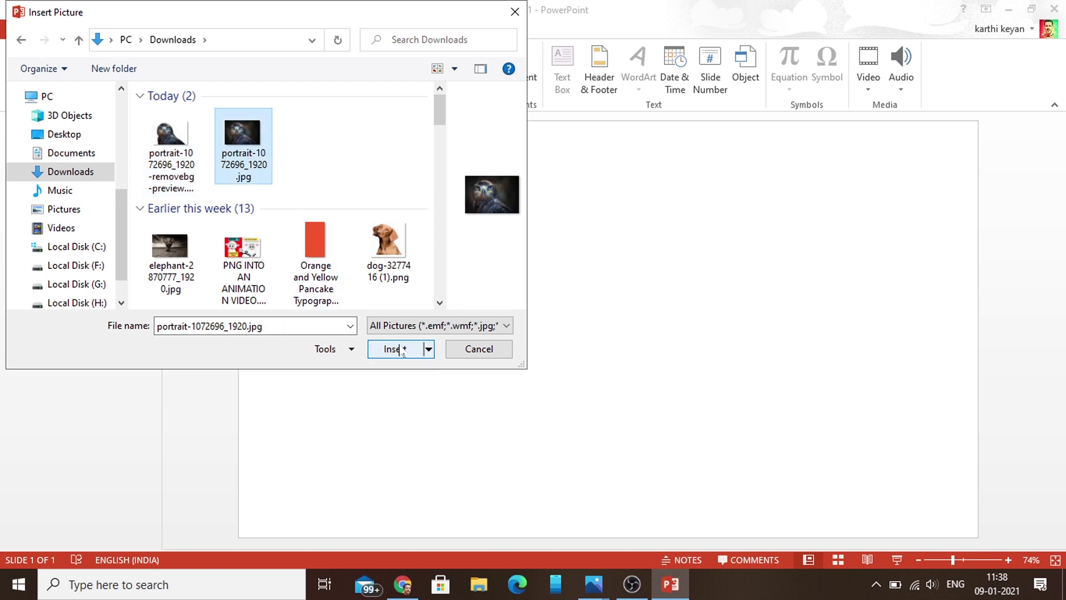
left_click(395, 349)
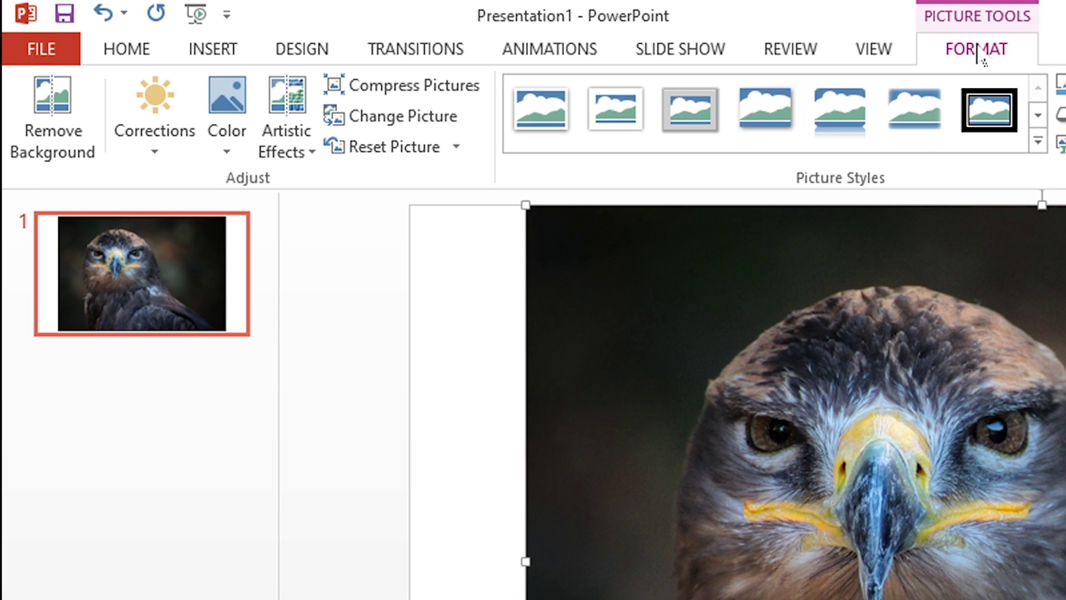
left_click(60, 145)
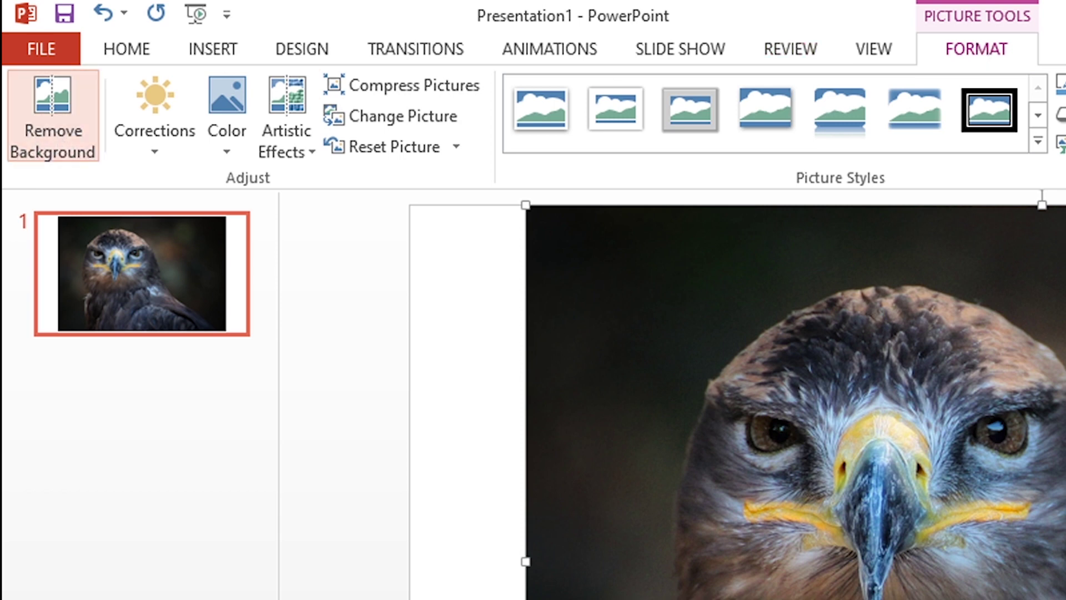
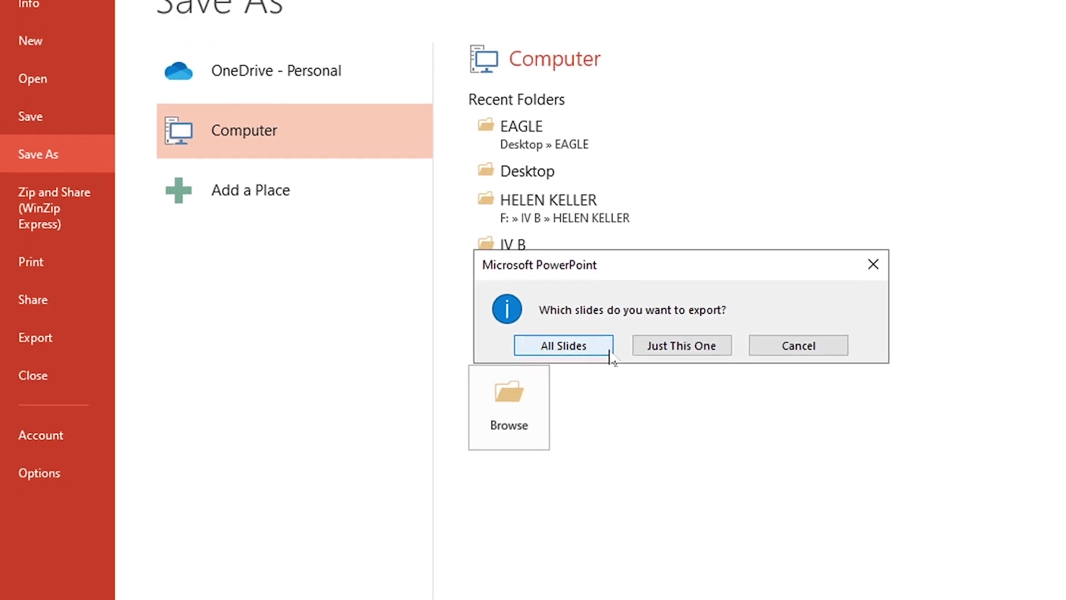
Export all slides, and open EAGLE2.png from the EAGLE folder in File Explorer
left_click(523, 341)
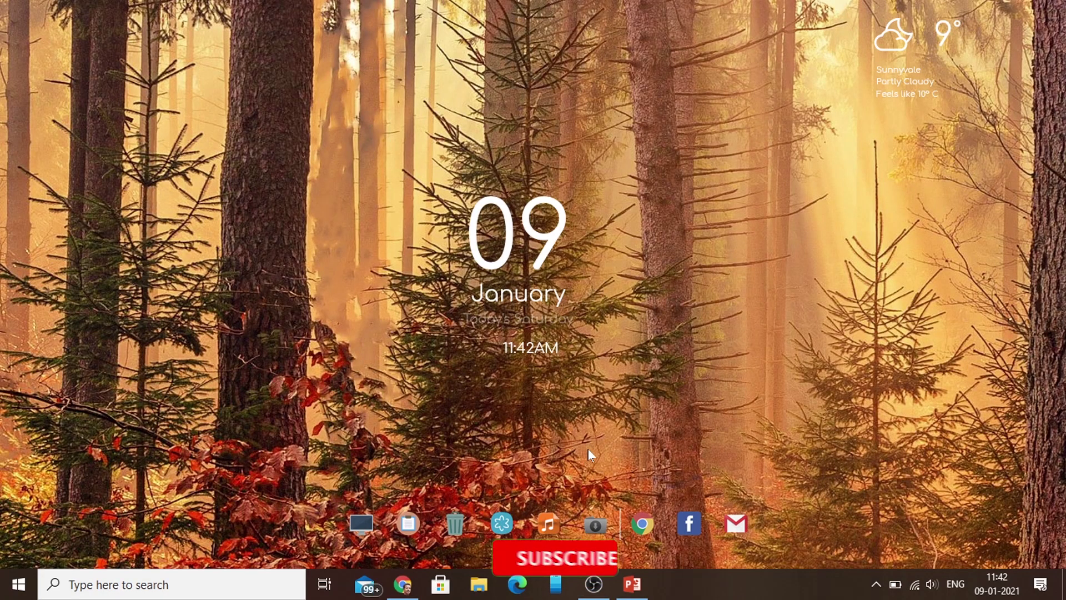
left_click(480, 588)
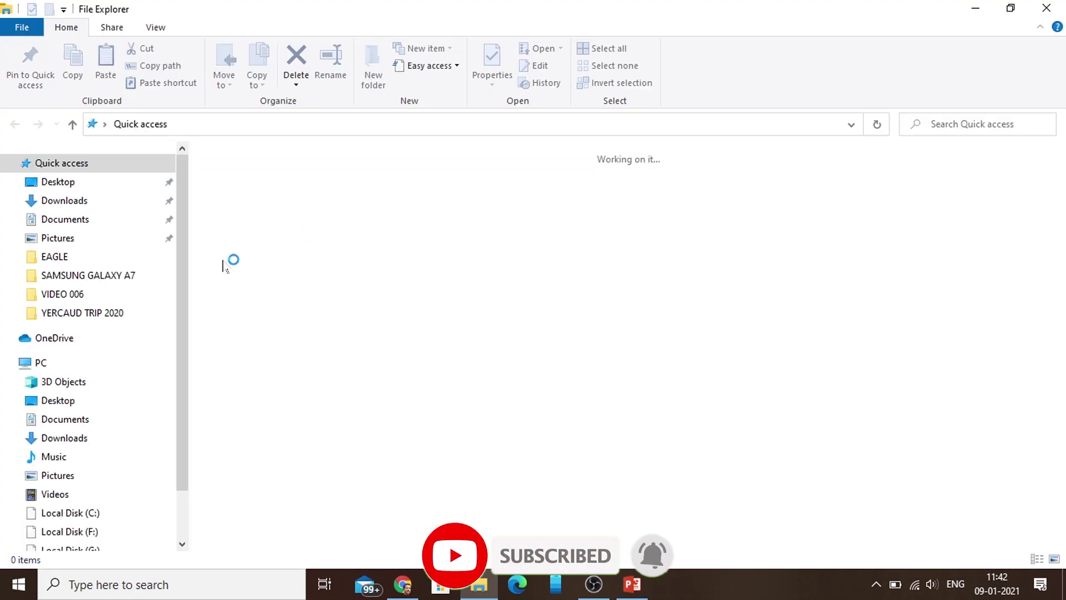
double_click(364, 253)
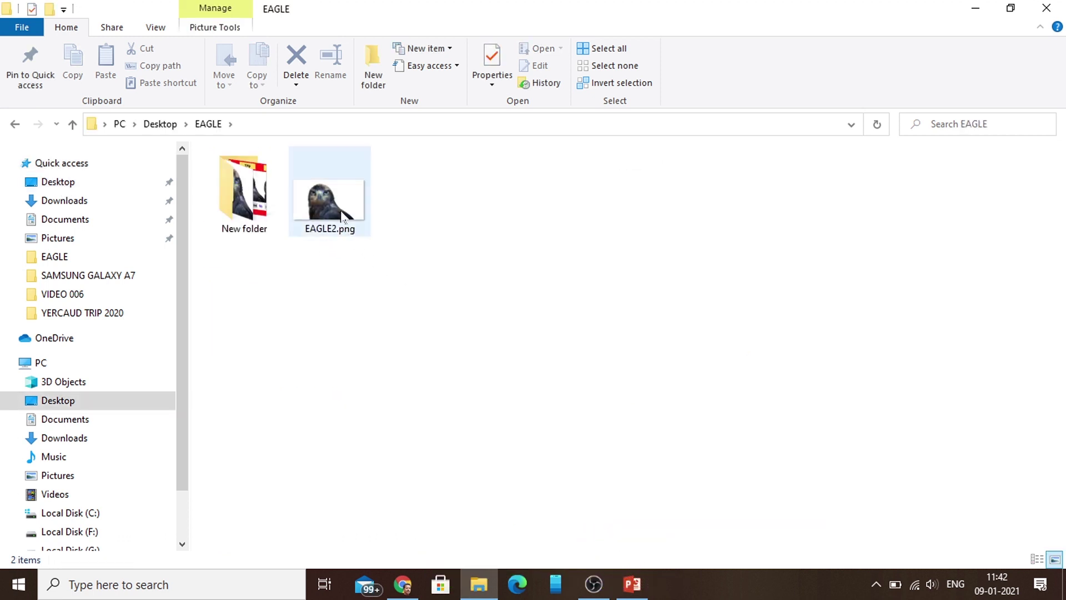
double_click(342, 214)
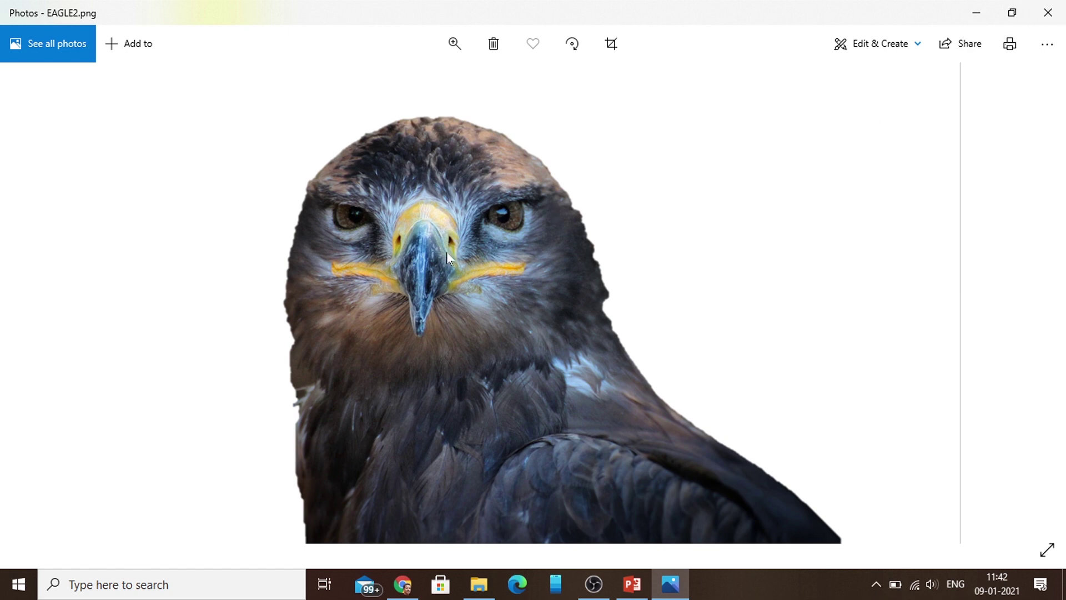
Zoom in on EAGLE2.png to examine the edges of the eagle cutout, and close the image
left_click(453, 42)
left_click_drag(381, 84, 438, 87)
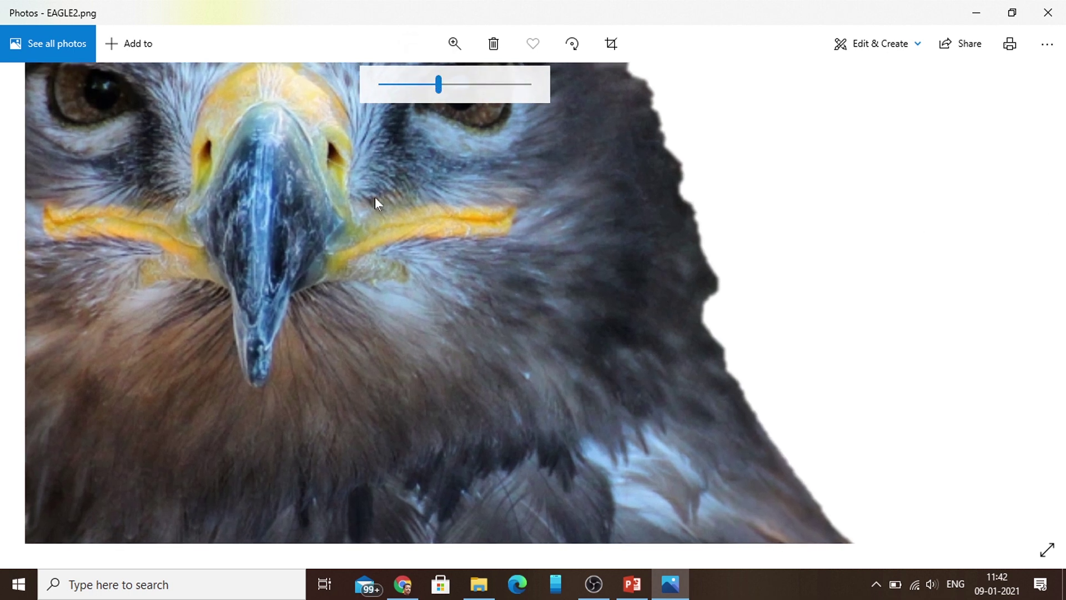
key("Right")
key("Right")
key("Right")
key("Right")
key("Right")
key("Right")
key("Right")
key("Right")
key("Right")
key("Left")
key("Left")
key("Left")
key("Left")
key("Left")
key("Left")
key("Left")
key("Left")
key("Left")
key("Left")
key("Left")
key("Left")
key("Left")
key("Left")
key("Left")
key("Left")
key("Left")
key("Left")
key("Left")
key("Left")
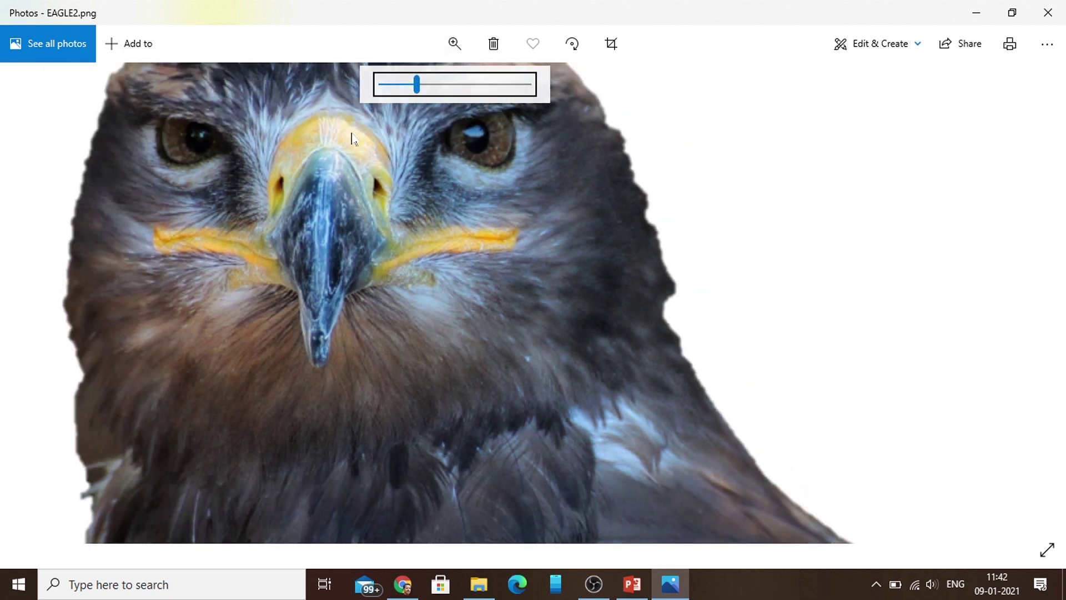
left_click(1048, 12)
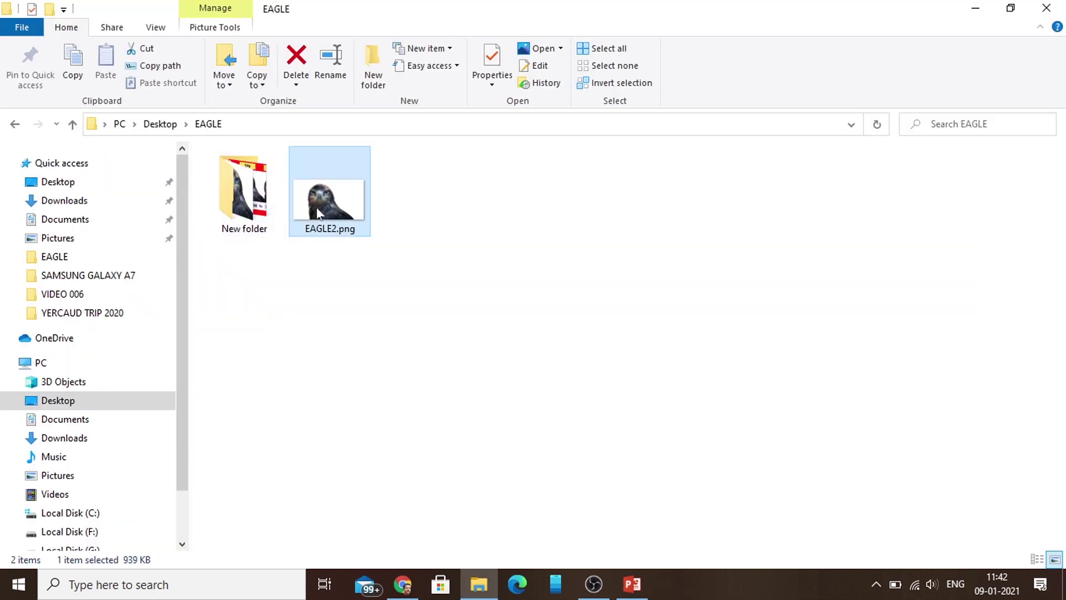
Check the pixel dimensions of EAGLE2.png in its file properties
right_click(312, 207)
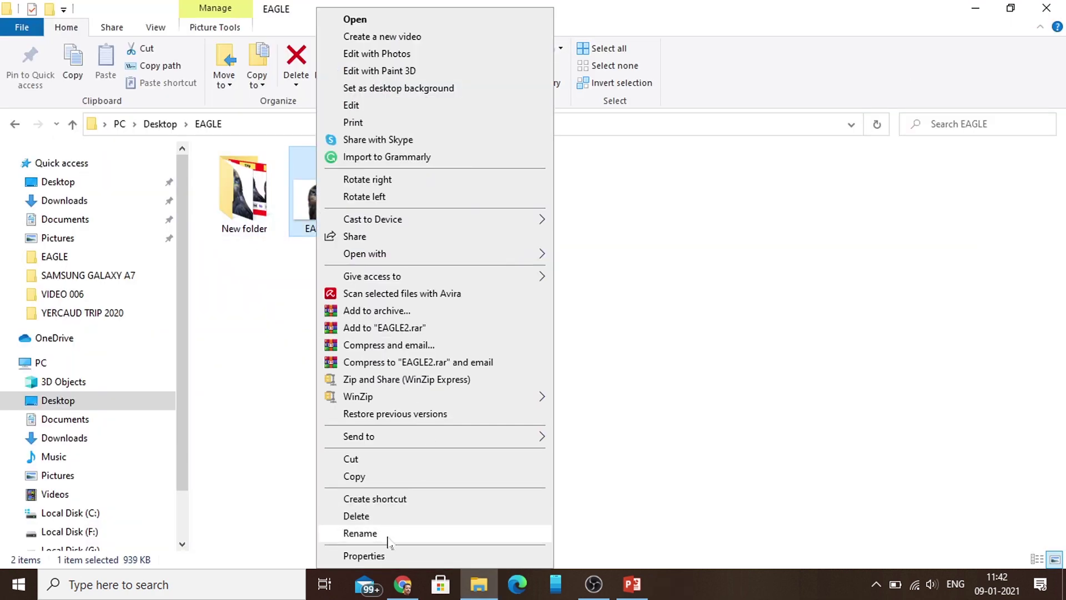
left_click(373, 565)
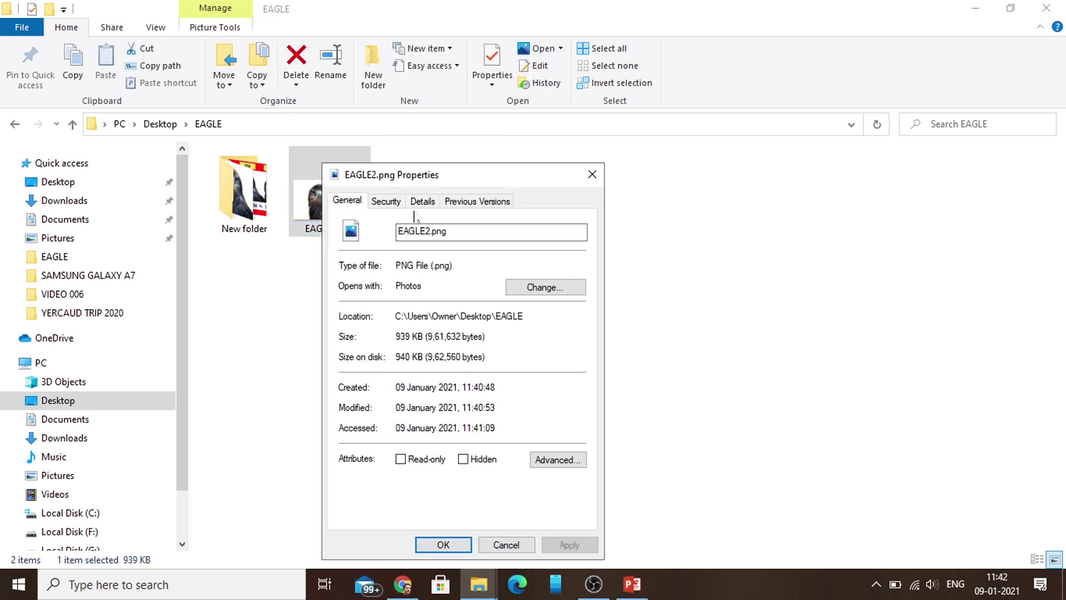
left_click(422, 201)
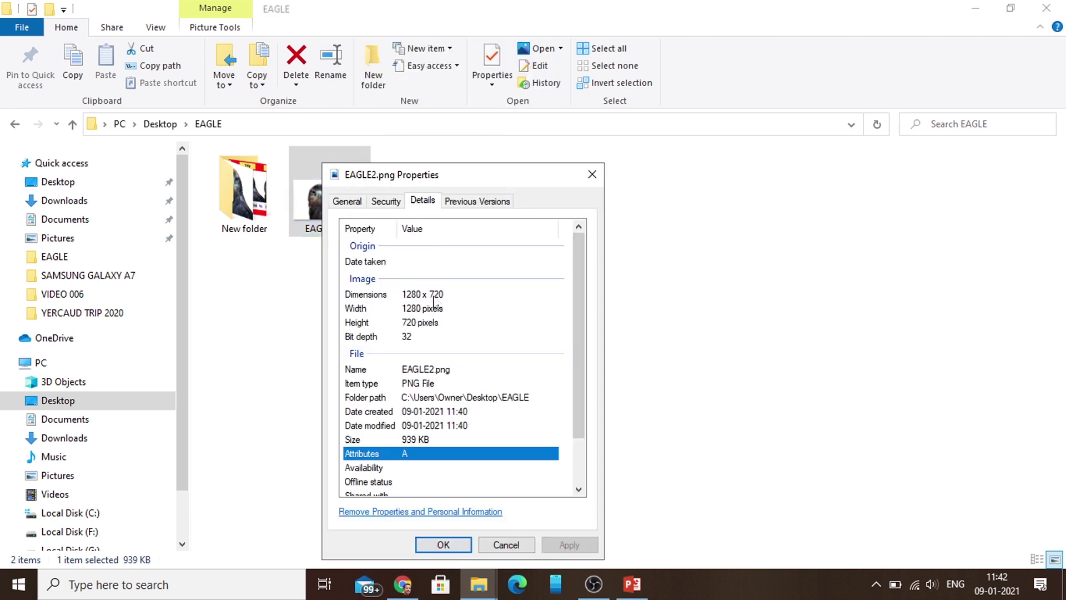
left_click(591, 176)
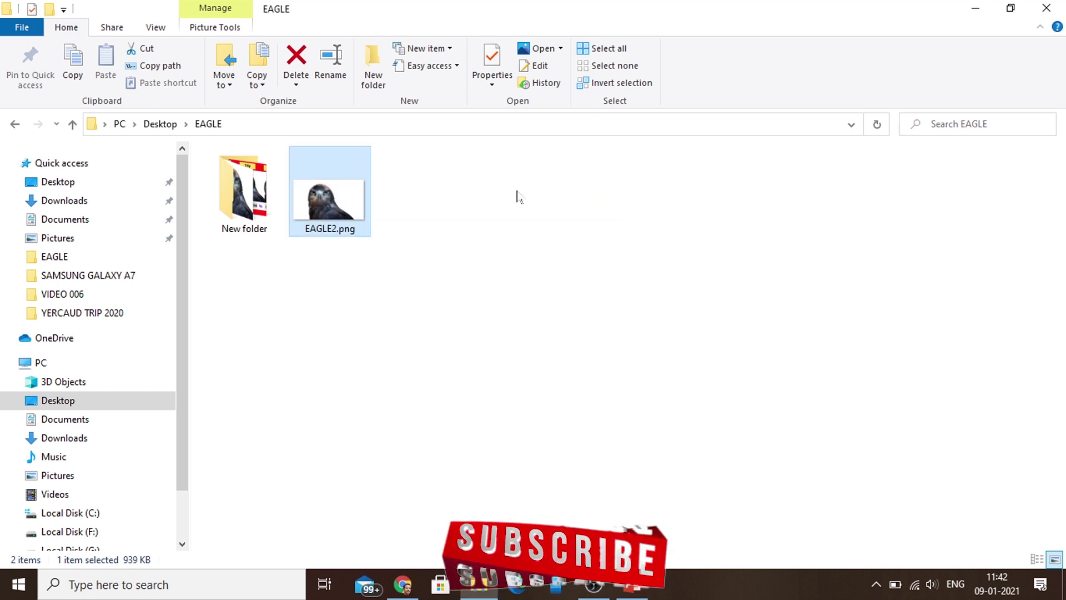
Close the EAGLE folder window and launch Adobe Photoshop CS6 (64 Bit)
left_click(1032, 7)
left_click(247, 578)
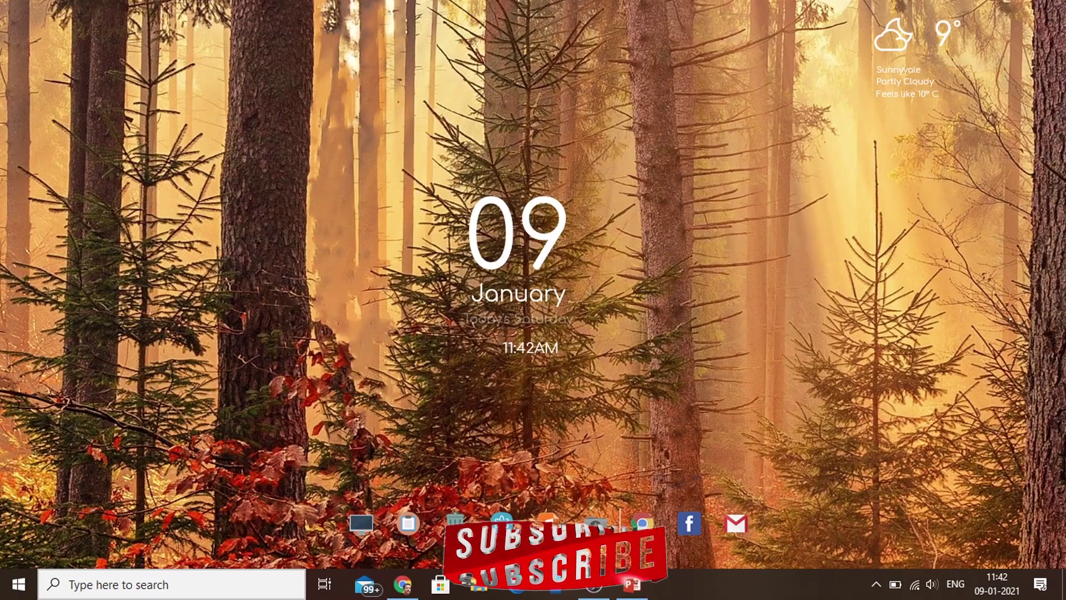
type("PHO")
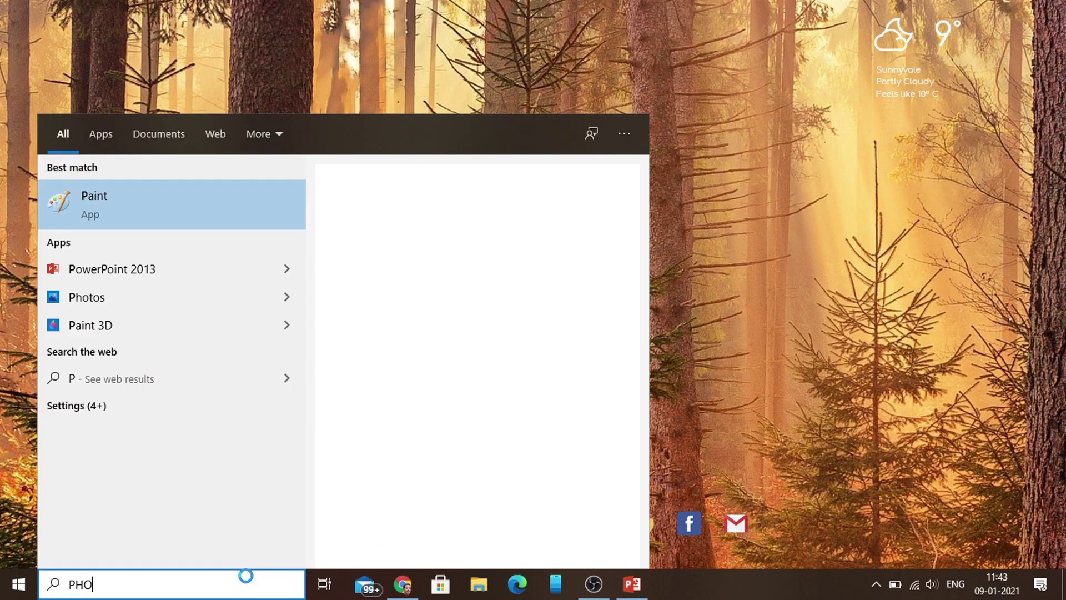
type("TO")
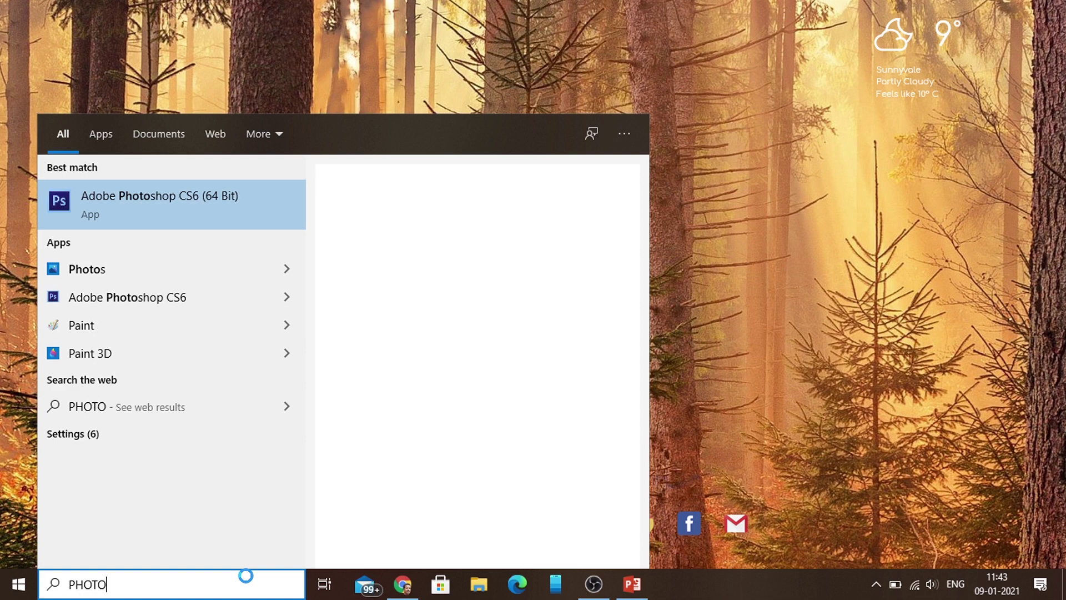
key("Return")
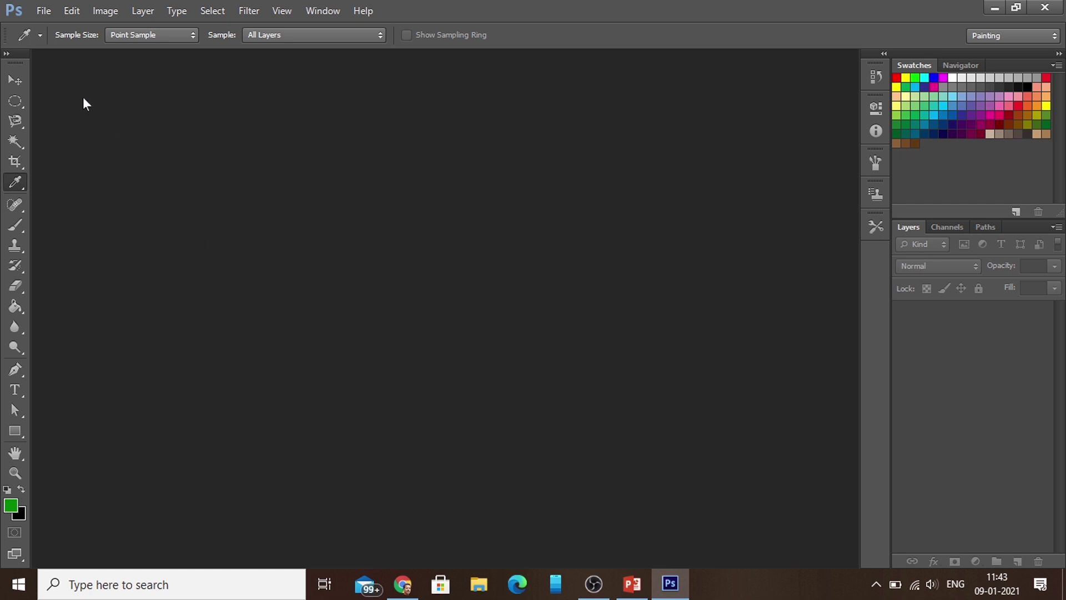
Browse to the Downloads folder to open an image, and display its files as thumbnails
left_click(52, 8)
left_click(82, 42)
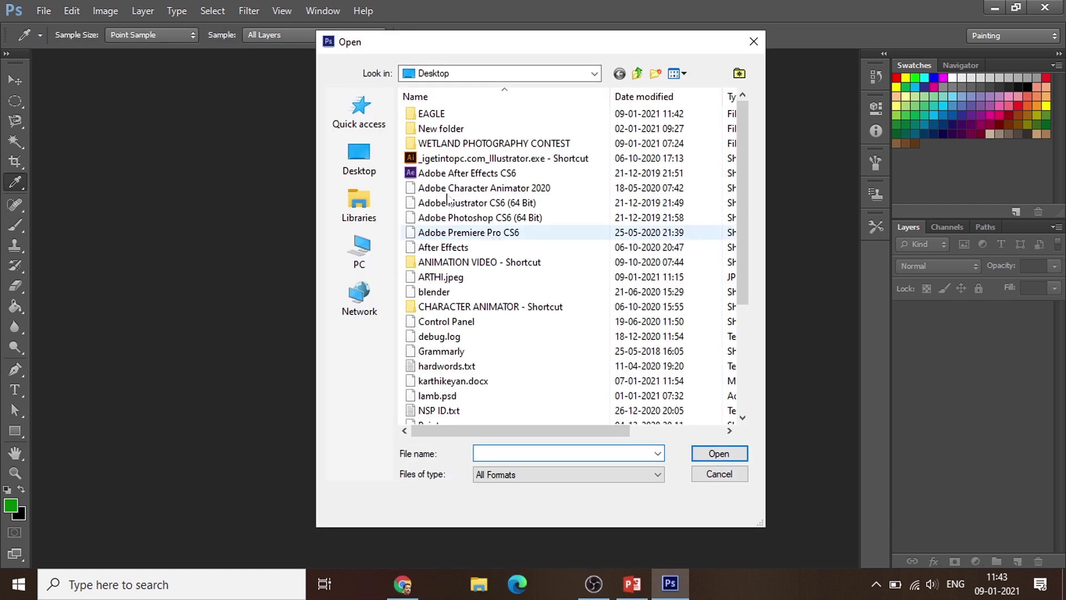
left_click(356, 114)
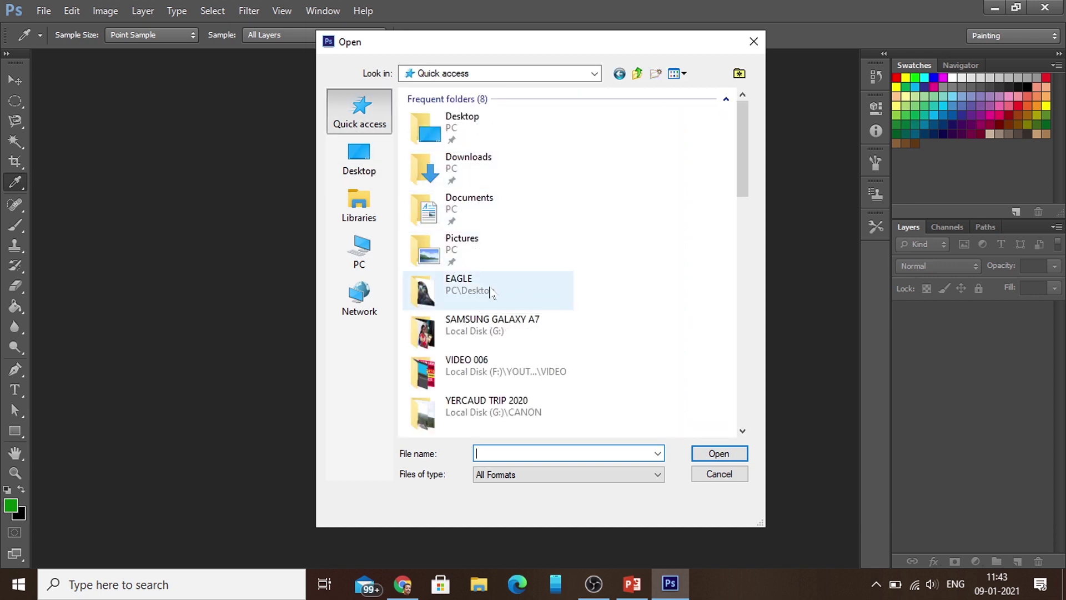
left_click(471, 170)
double_click(471, 170)
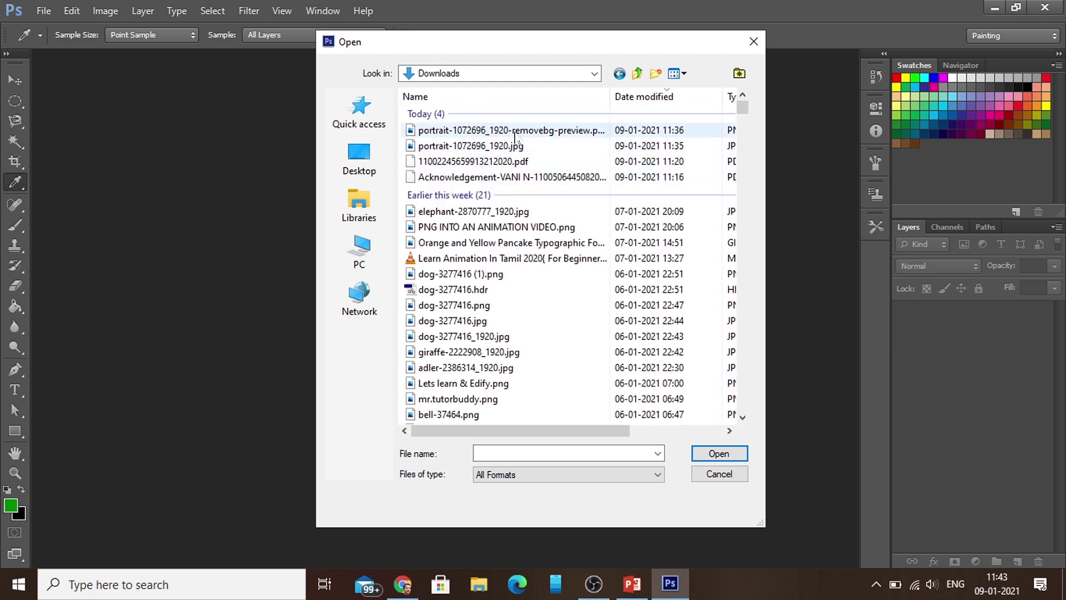
left_click(515, 148)
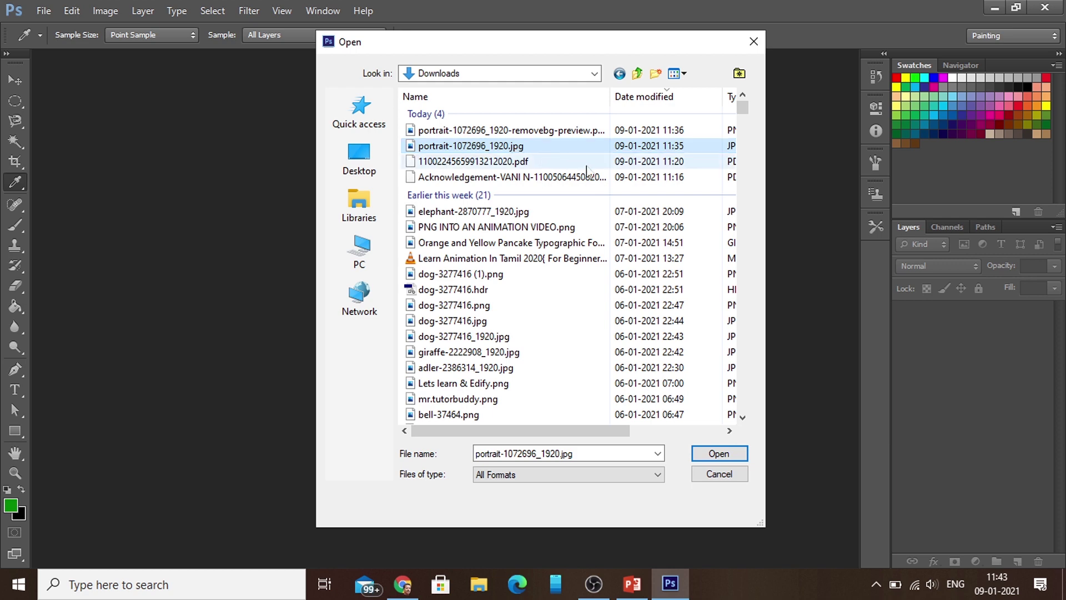
left_click(677, 73)
left_click(698, 115)
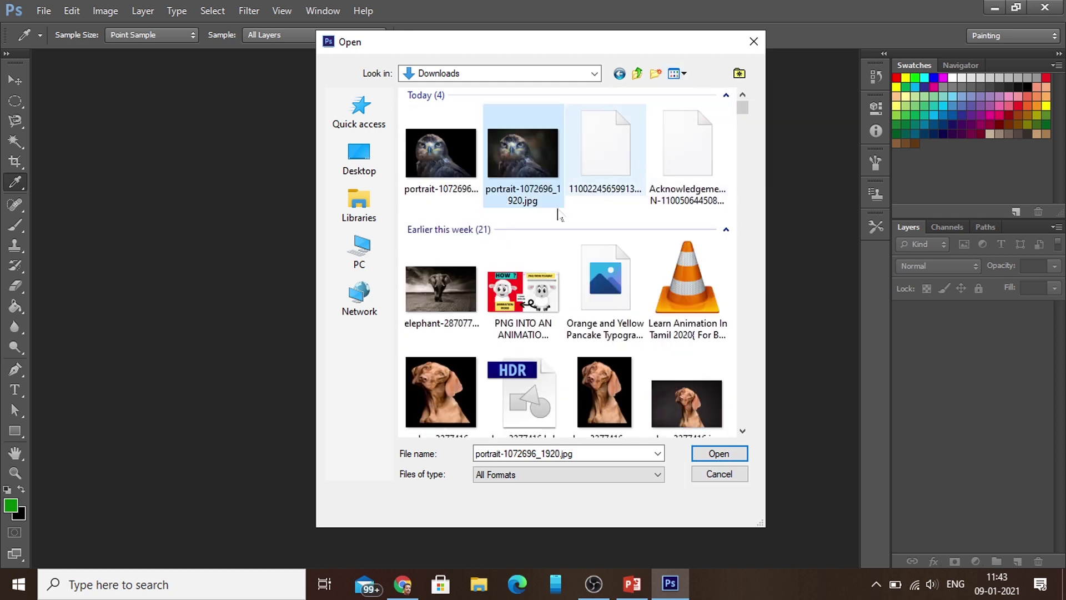
Open the original eagle photo portrait-1072696_1920.jpg rather than the removebg preview
left_click(449, 160)
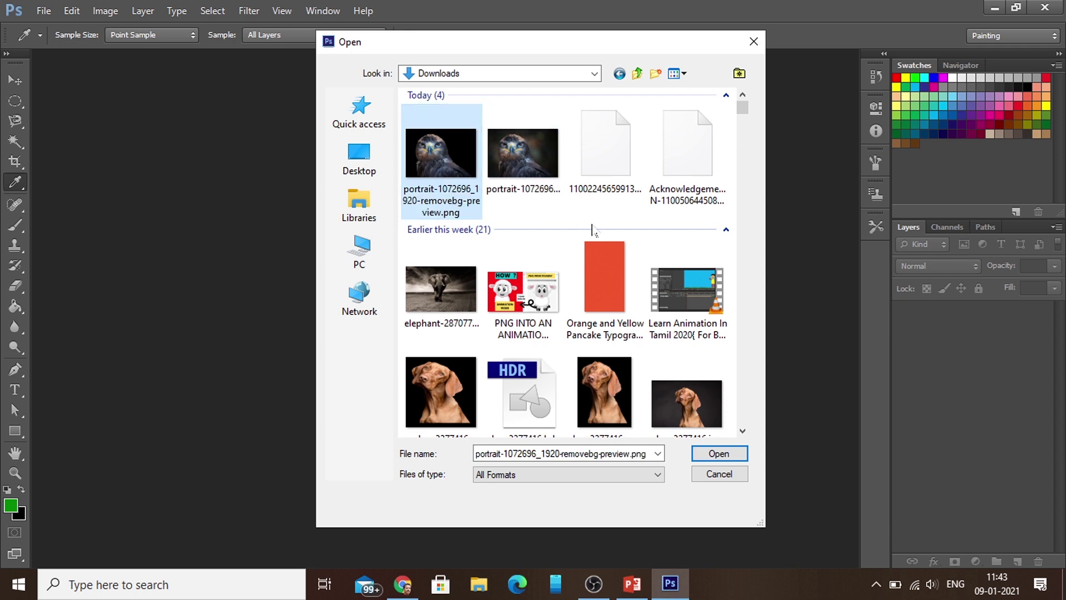
left_click(536, 164)
left_click(466, 183)
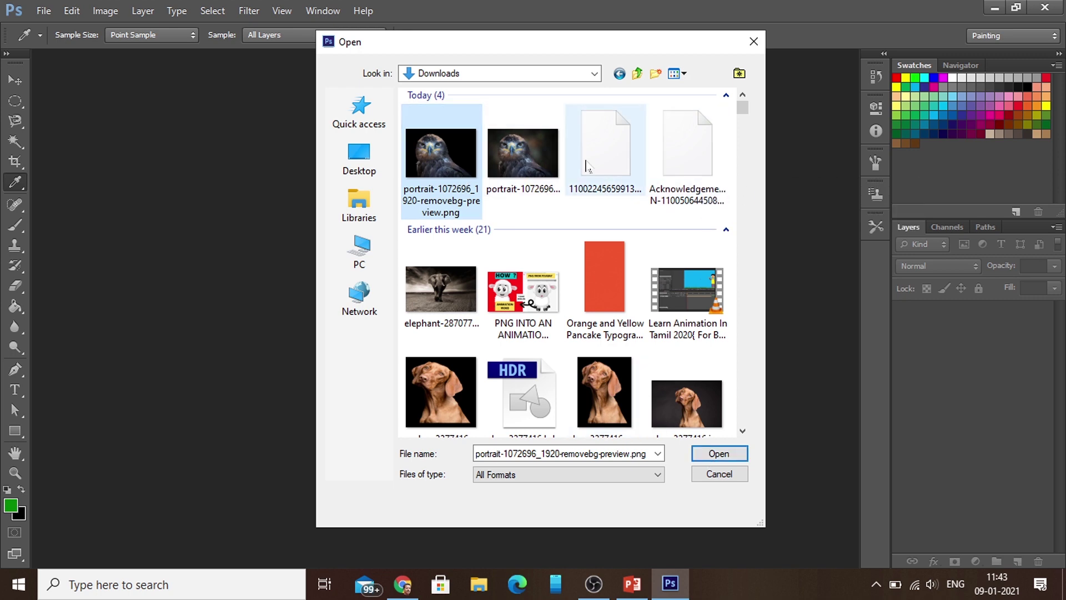
left_click(547, 144)
left_click(718, 454)
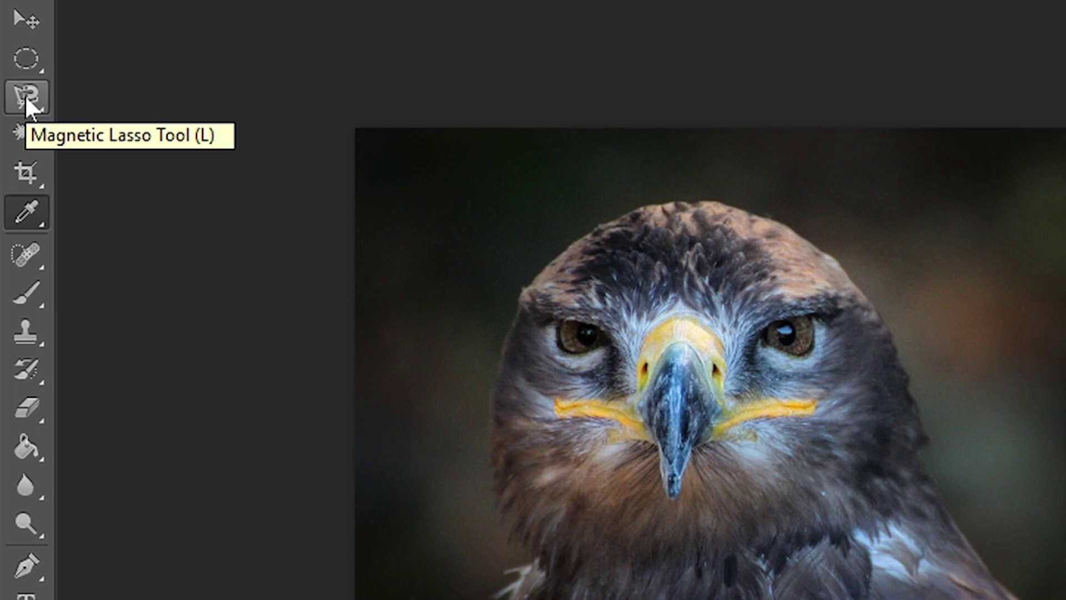
Trace a closed selection around the whole eagle, including the stray feathers at its neck, with the Magnetic Lasso tool
left_click(26, 99)
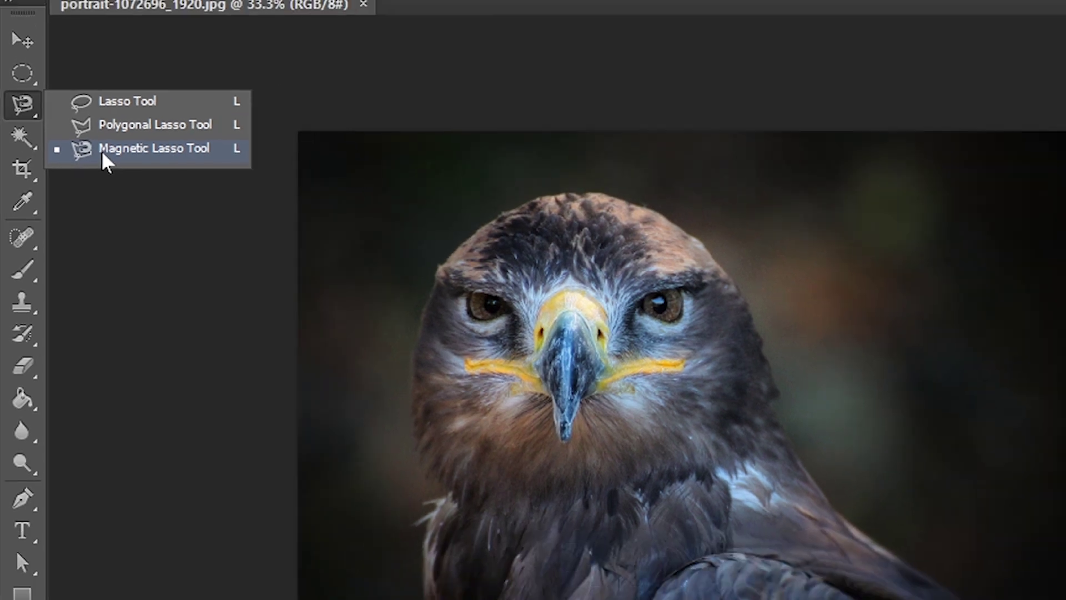
left_click(122, 153)
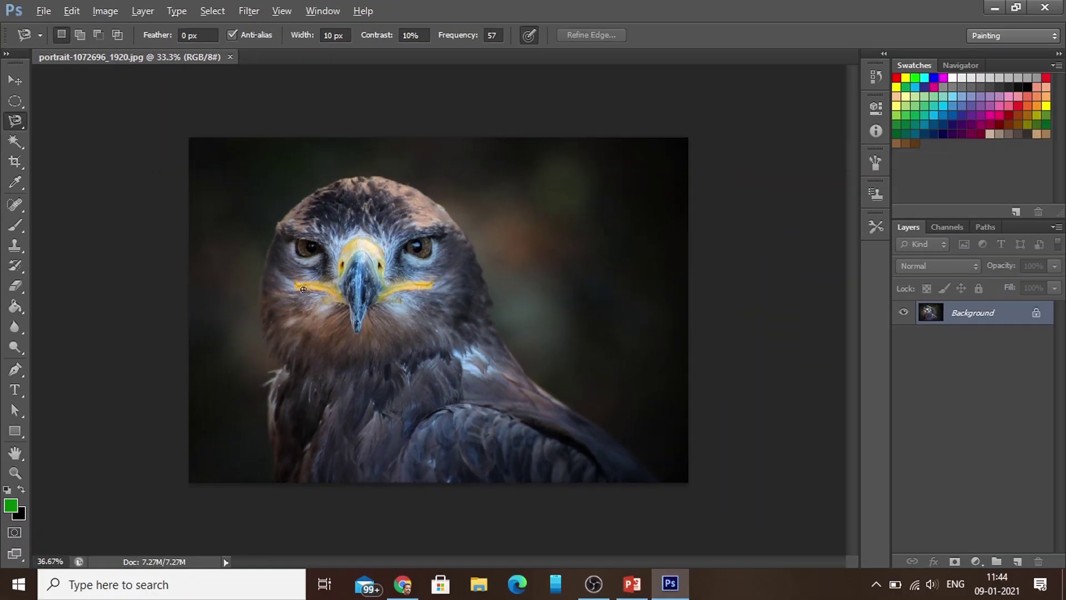
scroll(303, 290, "up", 2)
scroll(303, 290, "up", 1)
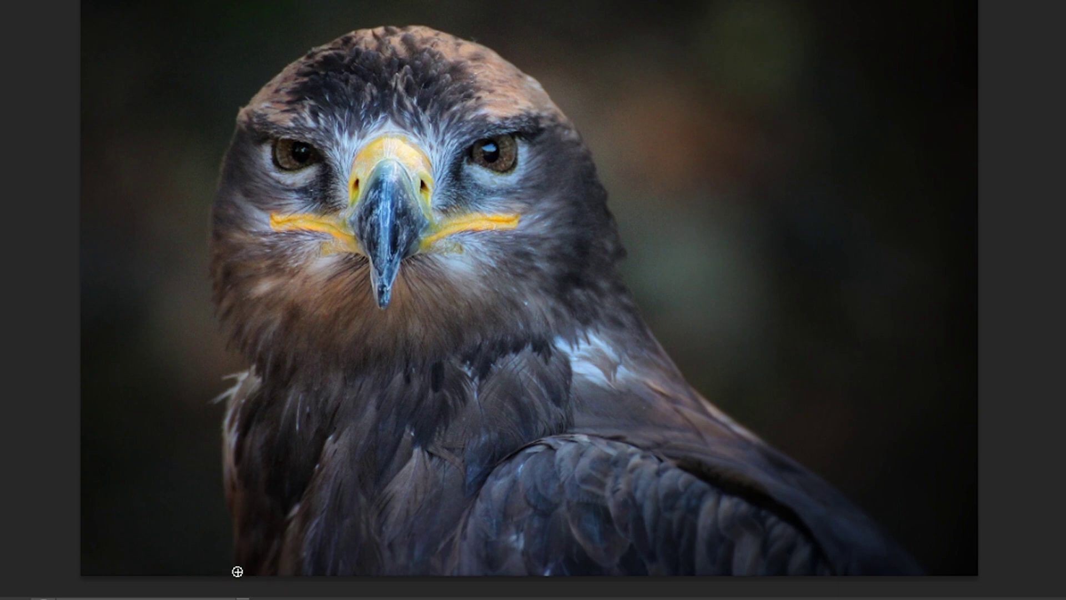
left_click(234, 568)
left_click(233, 558)
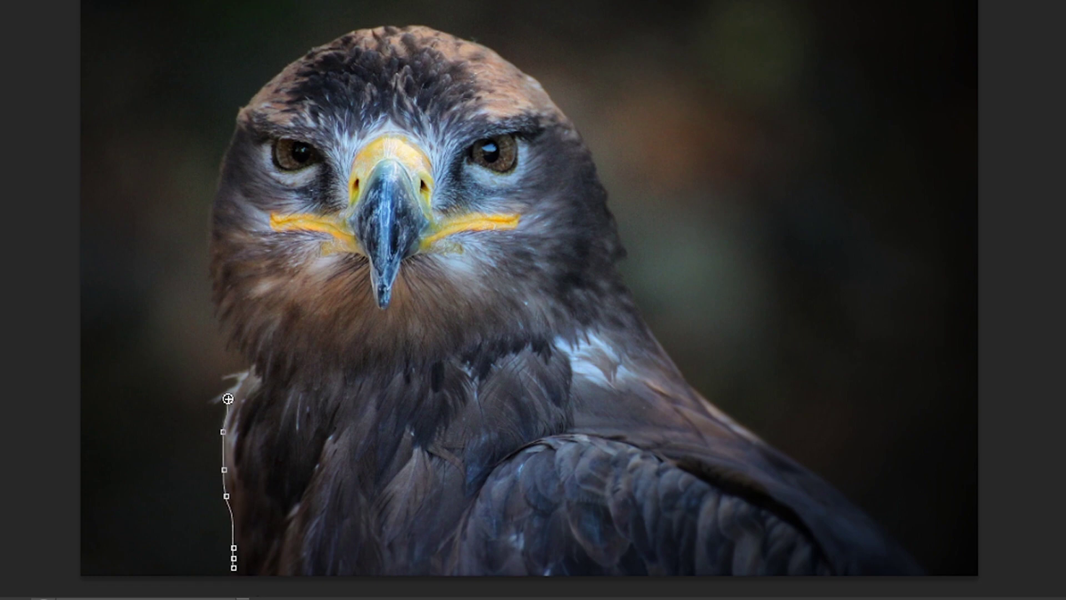
left_click(212, 402)
left_click(222, 379)
left_click(225, 340)
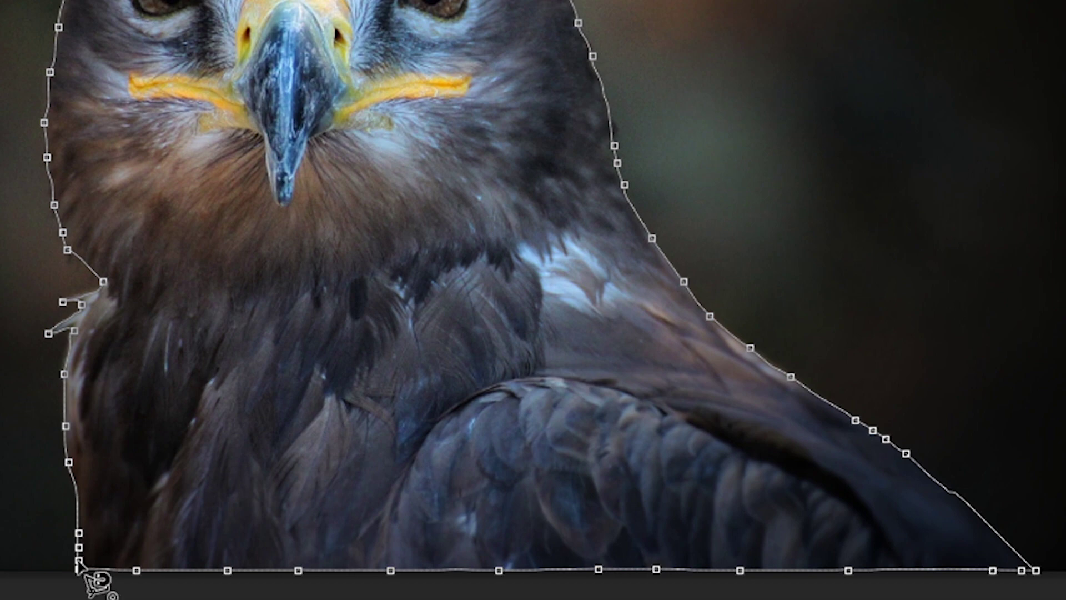
left_click(78, 562)
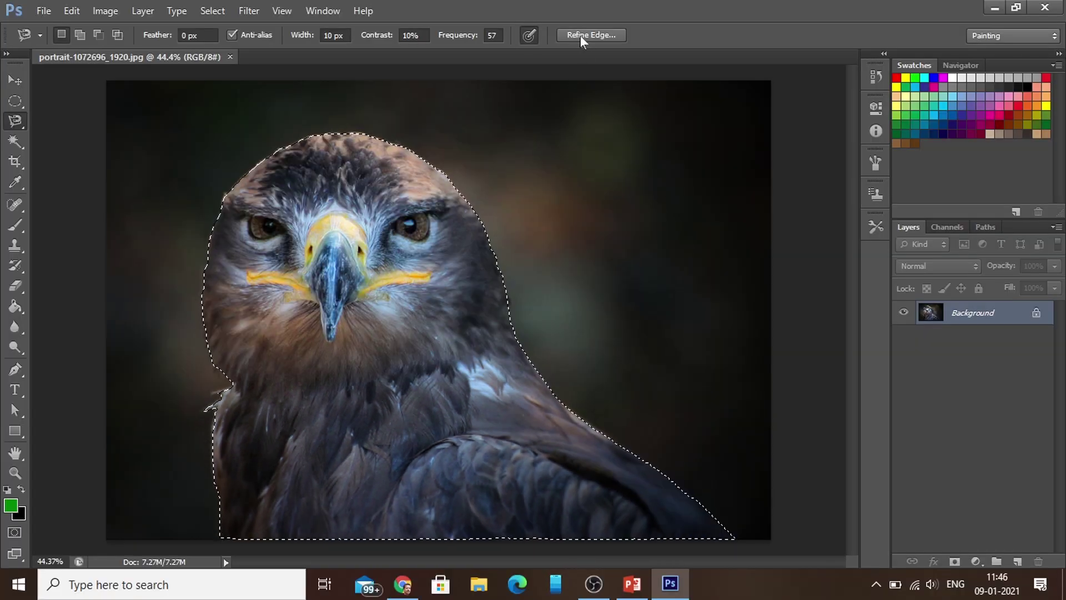
Refine the selection edge with Smooth 20 and Feather 2 px, and output the eagle to a new layer
left_click(580, 34)
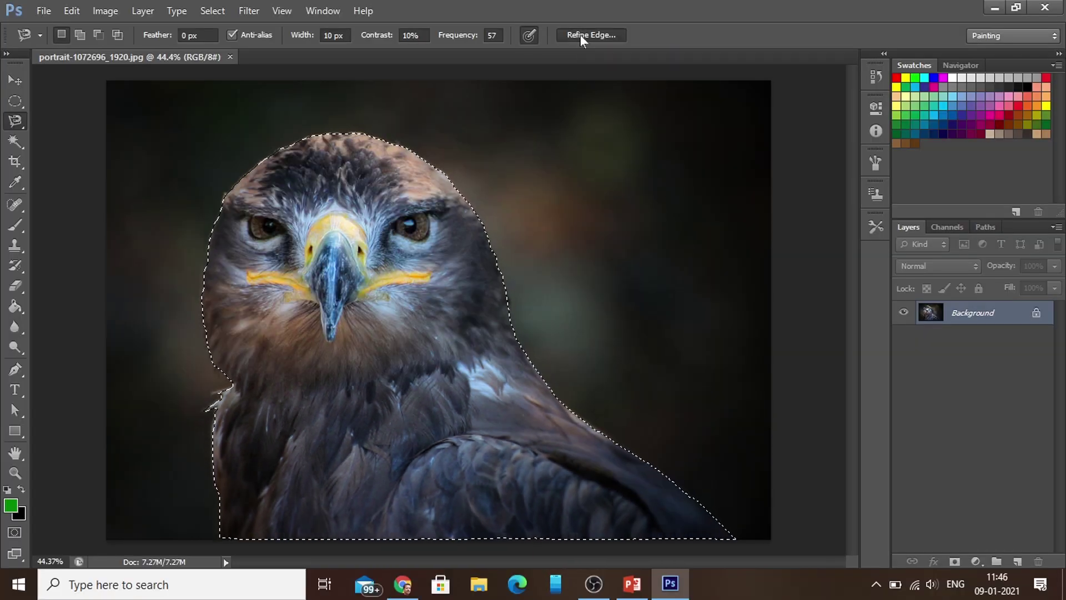
left_click(783, 236)
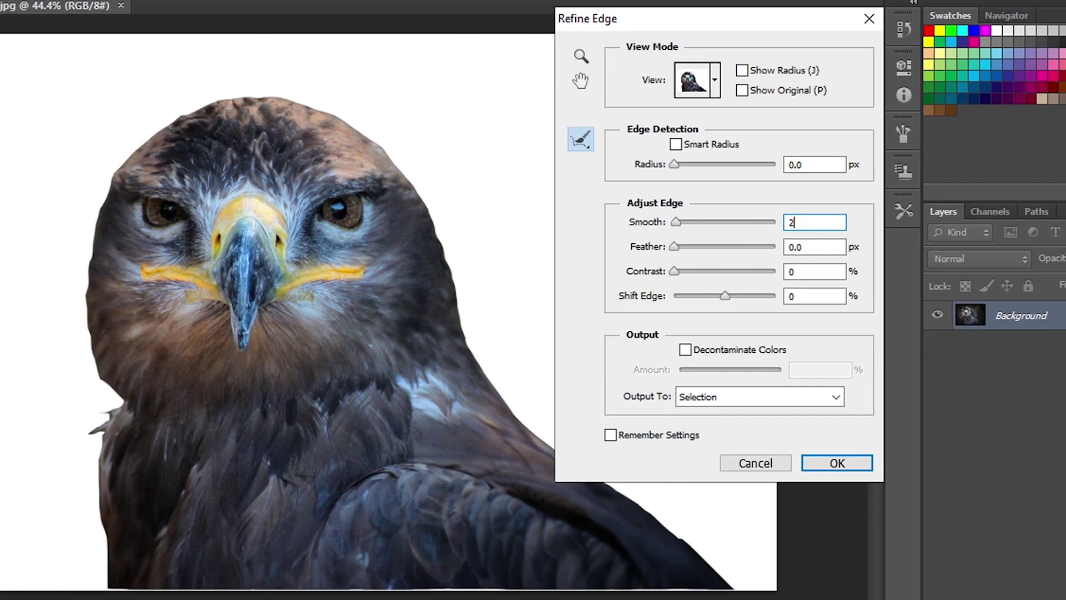
type("20")
key("Tab")
type("2")
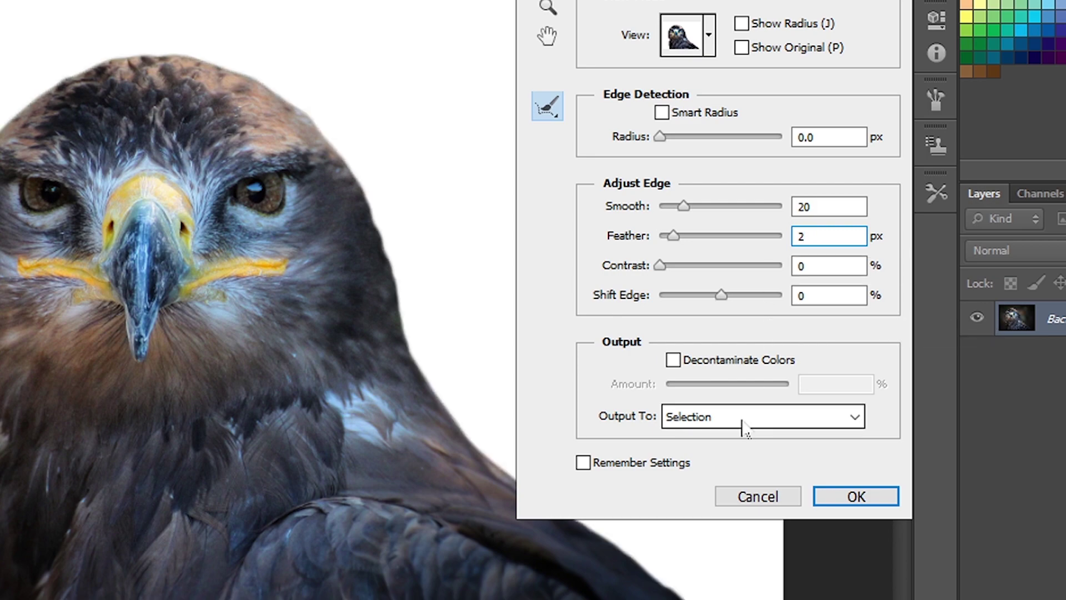
left_click(747, 417)
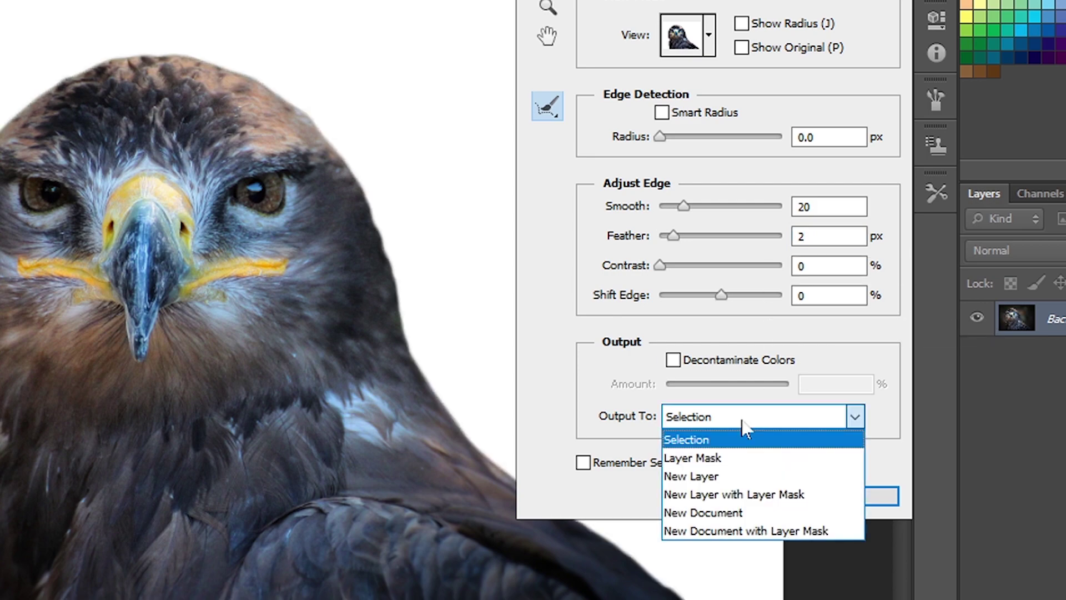
left_click(727, 476)
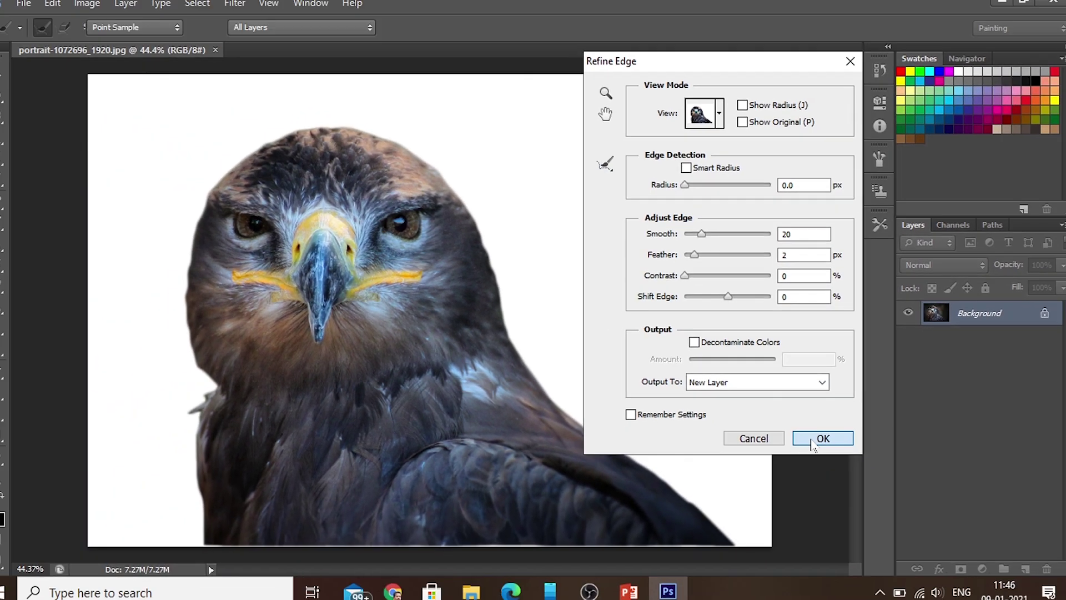
left_click(811, 442)
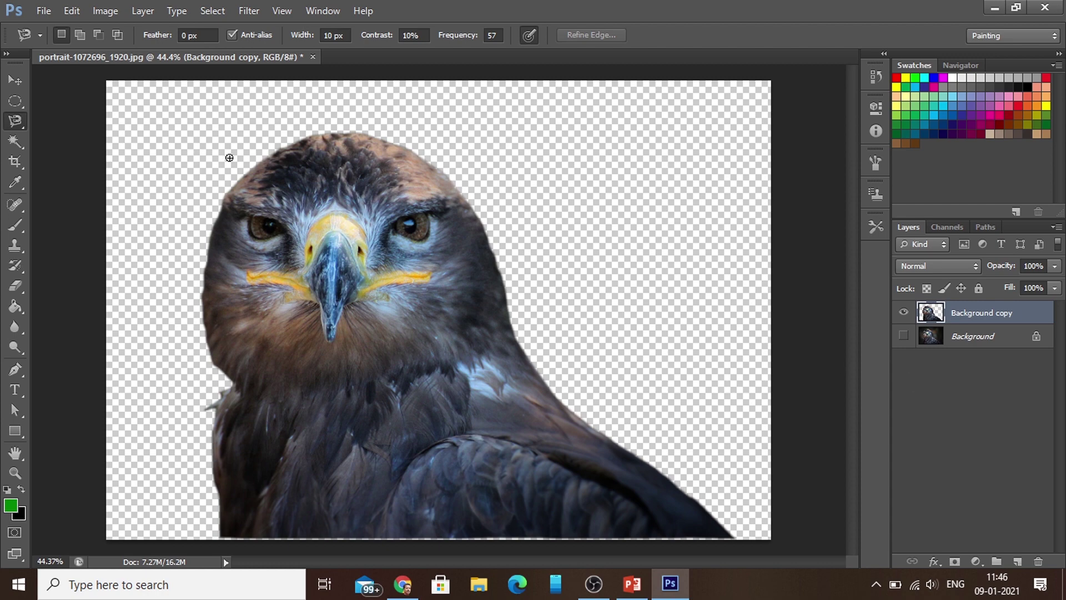
Save the cut-out eagle as EAGLE3 in PNG format in the EAGLE folder on the desktop
left_click(44, 11)
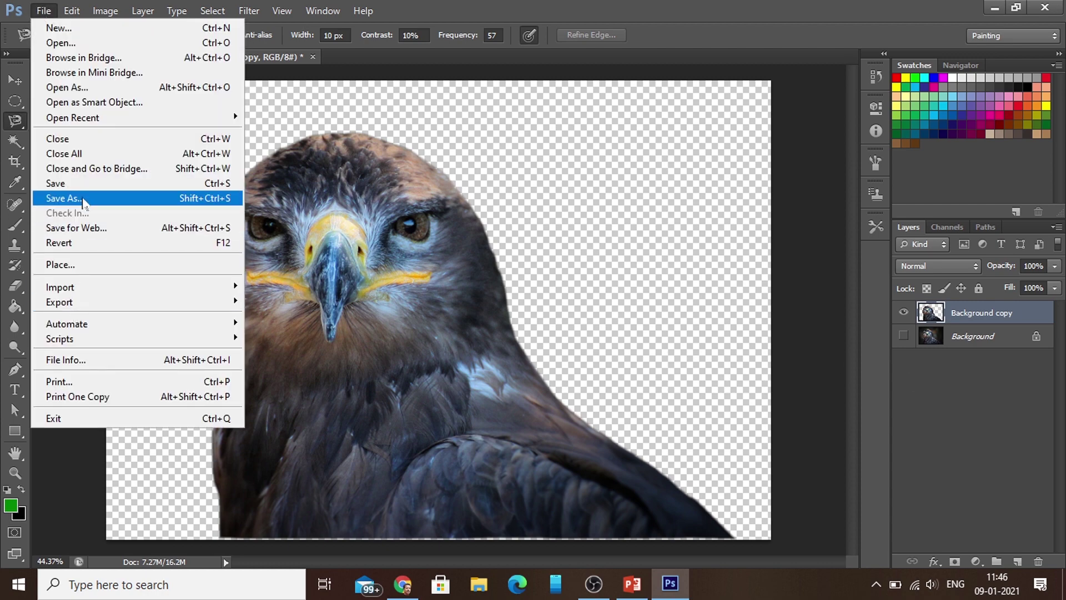
left_click(81, 199)
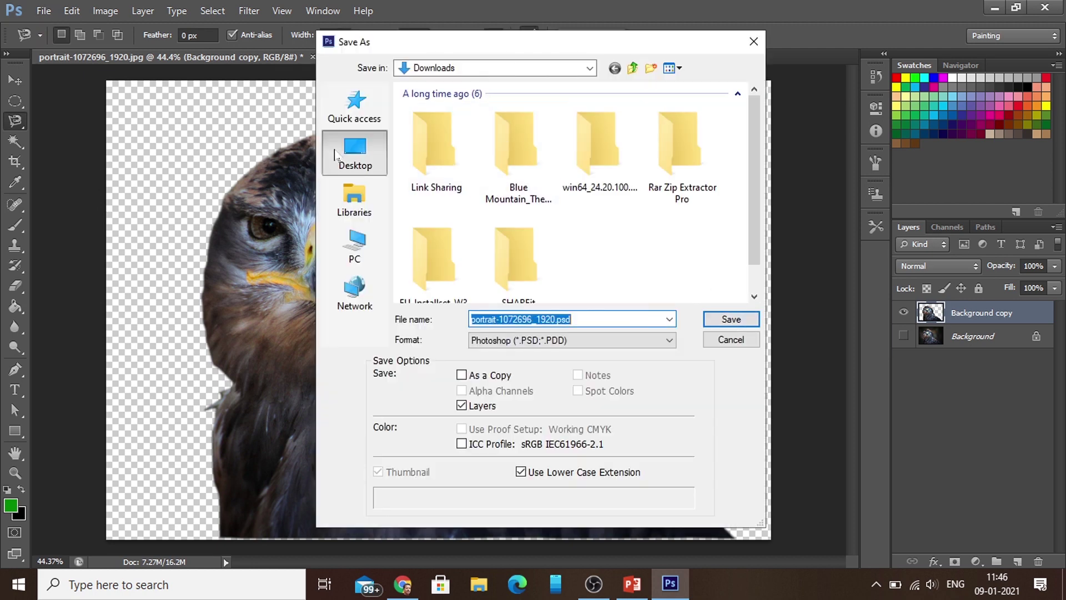
left_click(335, 154)
double_click(476, 227)
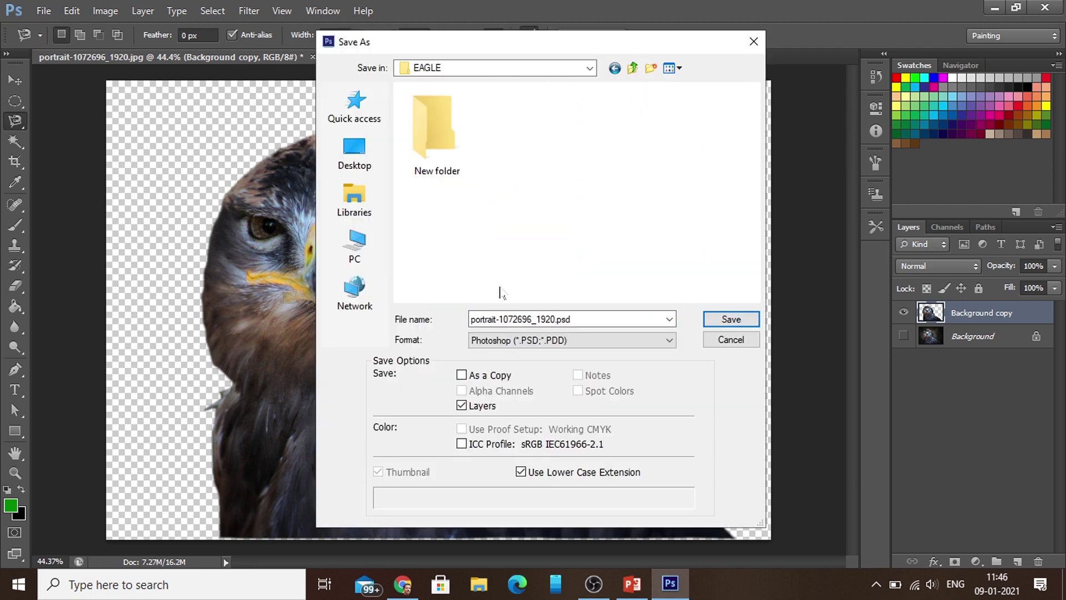
type("EAG")
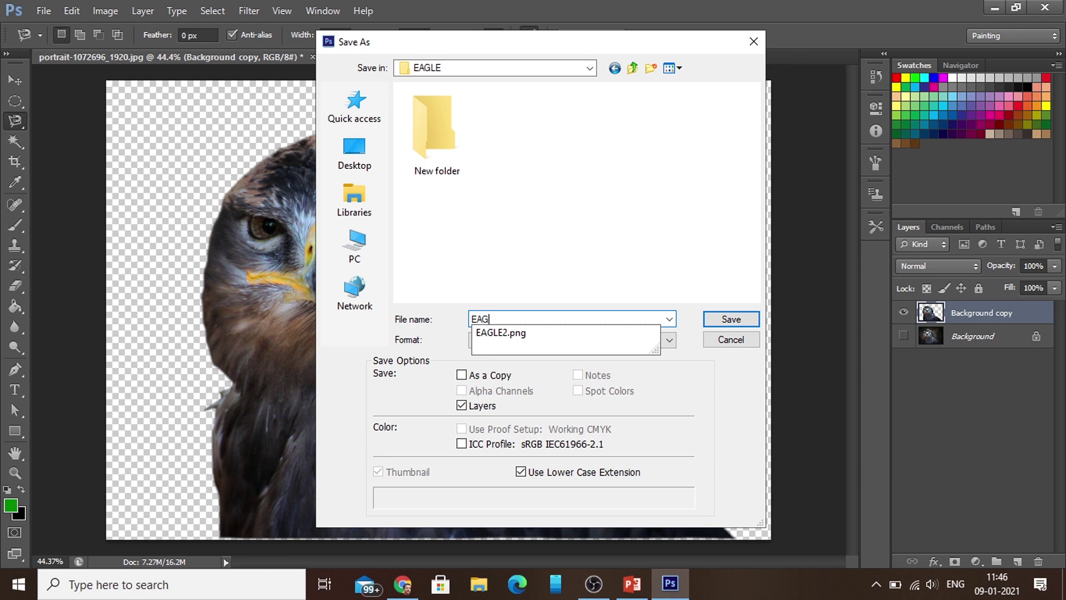
type("LE2")
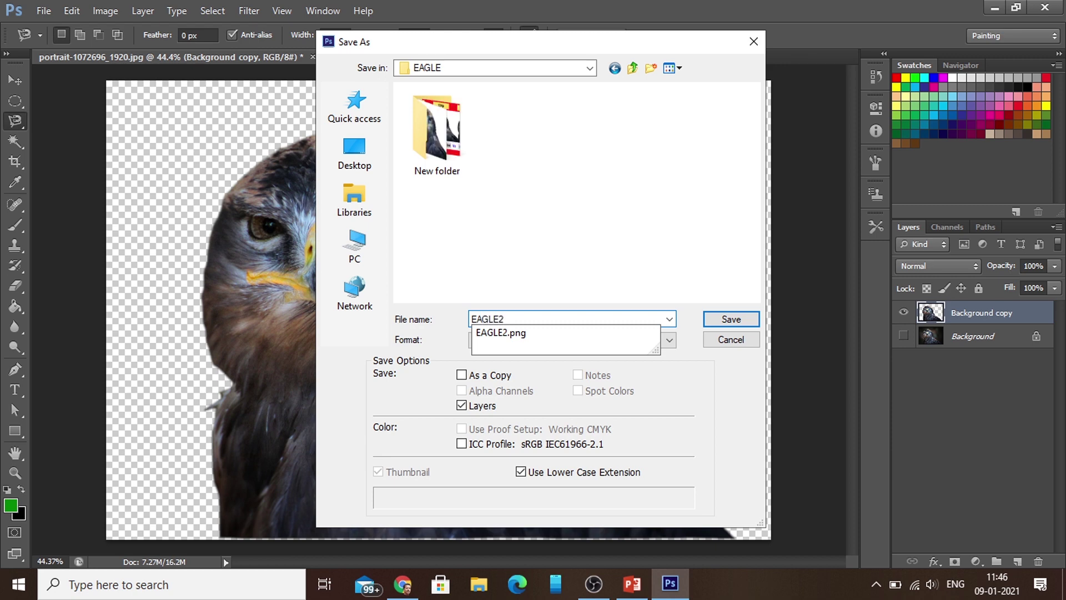
key("BackSpace")
type("3")
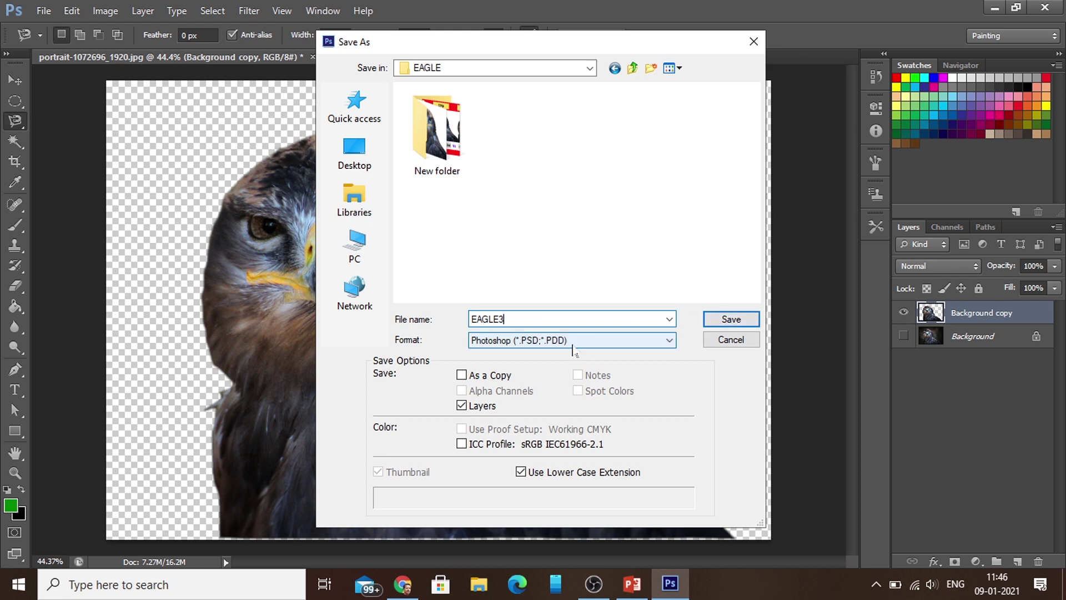
left_click(572, 341)
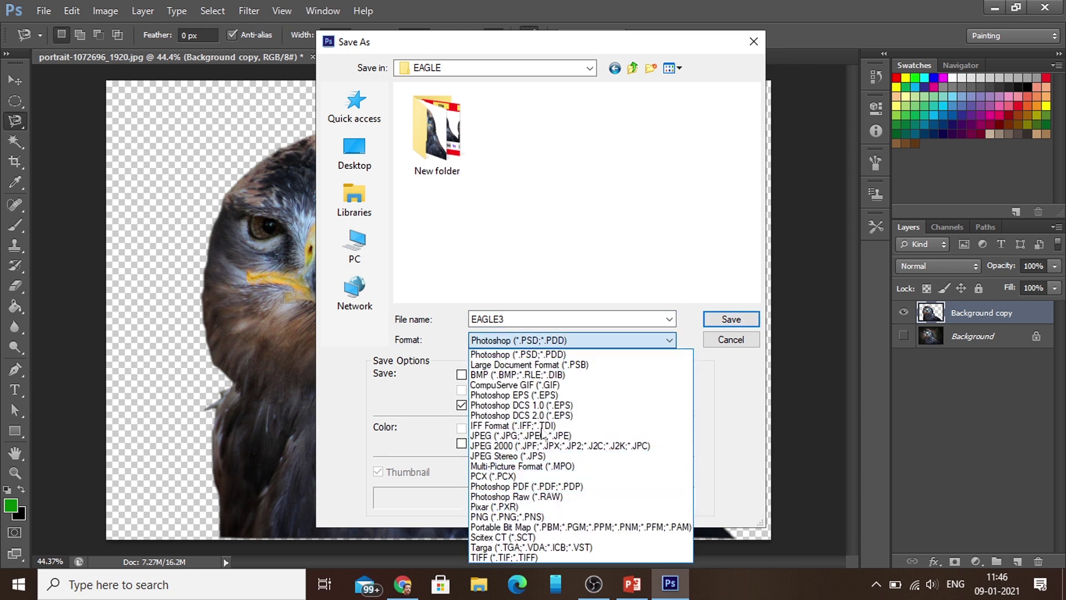
left_click(532, 516)
left_click(732, 319)
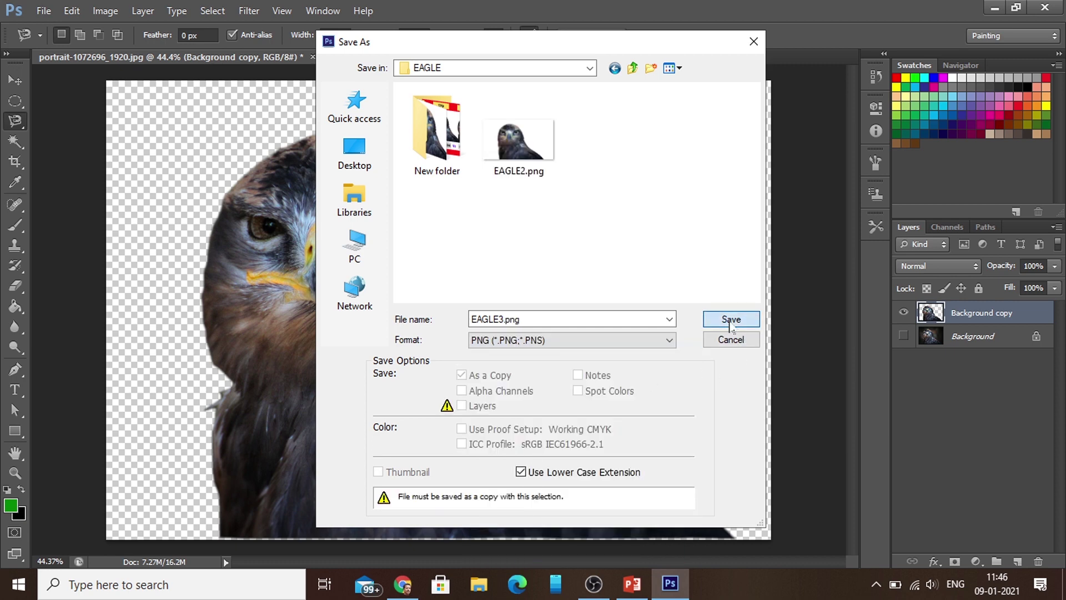
left_click(584, 175)
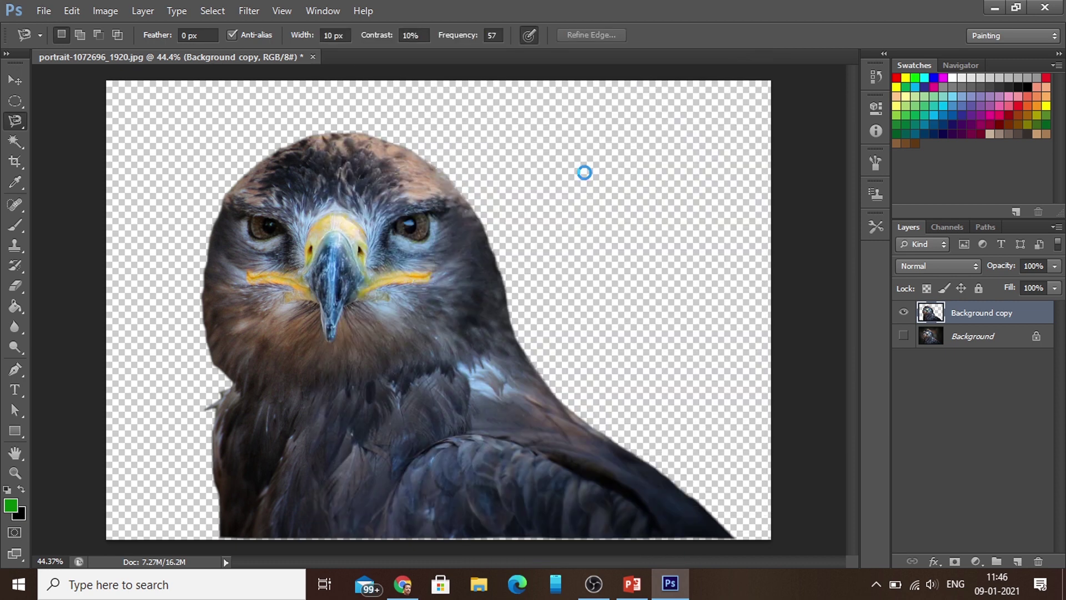
Quit Photoshop, acknowledging the background-saving notice and dealing with the remaining save dialogs
left_click(1047, 9)
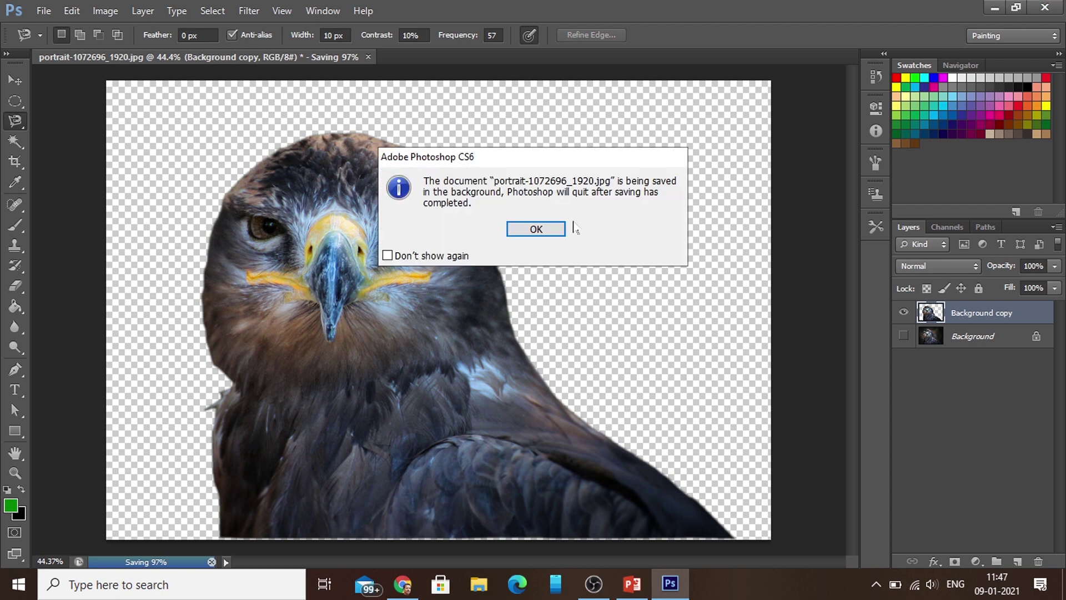
left_click(539, 230)
key("ctrl+shift+s")
left_click(731, 447)
left_click(725, 177)
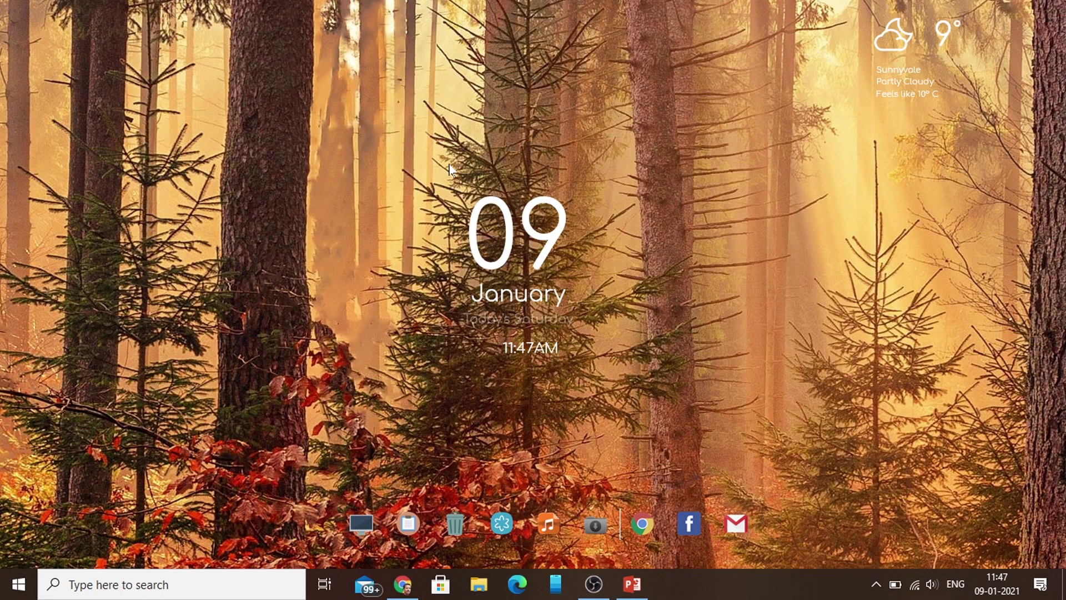
Open the EAGLE folder in File Explorer and look at the saved EAGLE3.png
key("super+e")
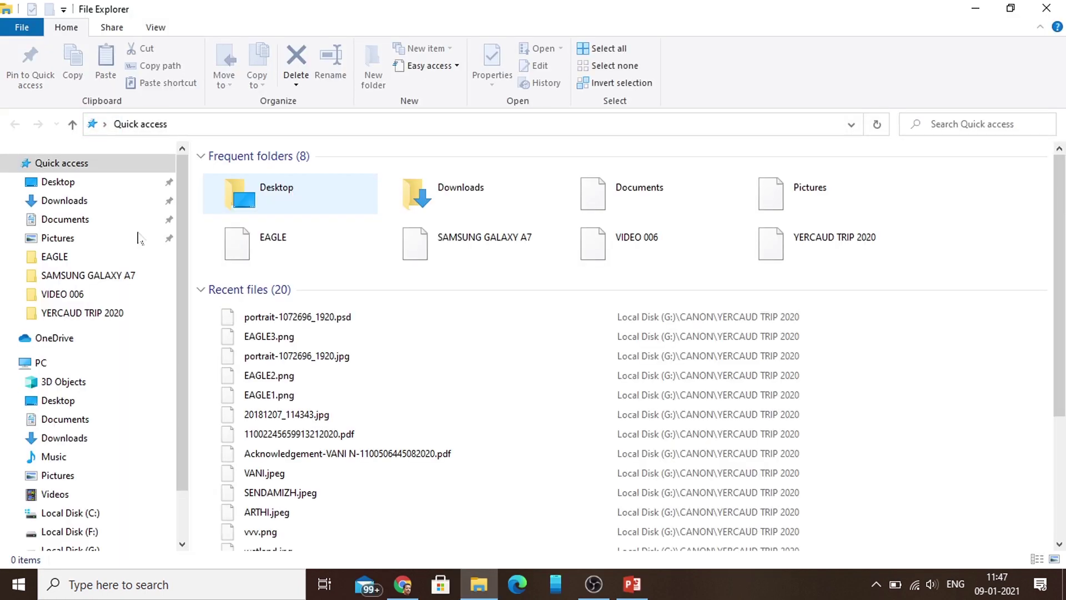
left_click(55, 257)
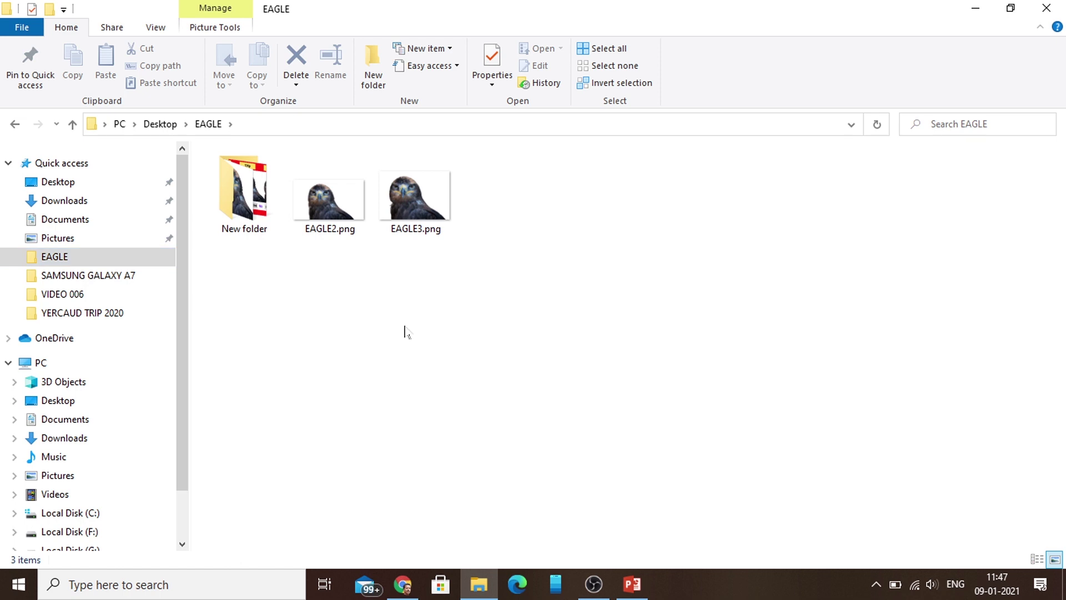
mouse_move(429, 217)
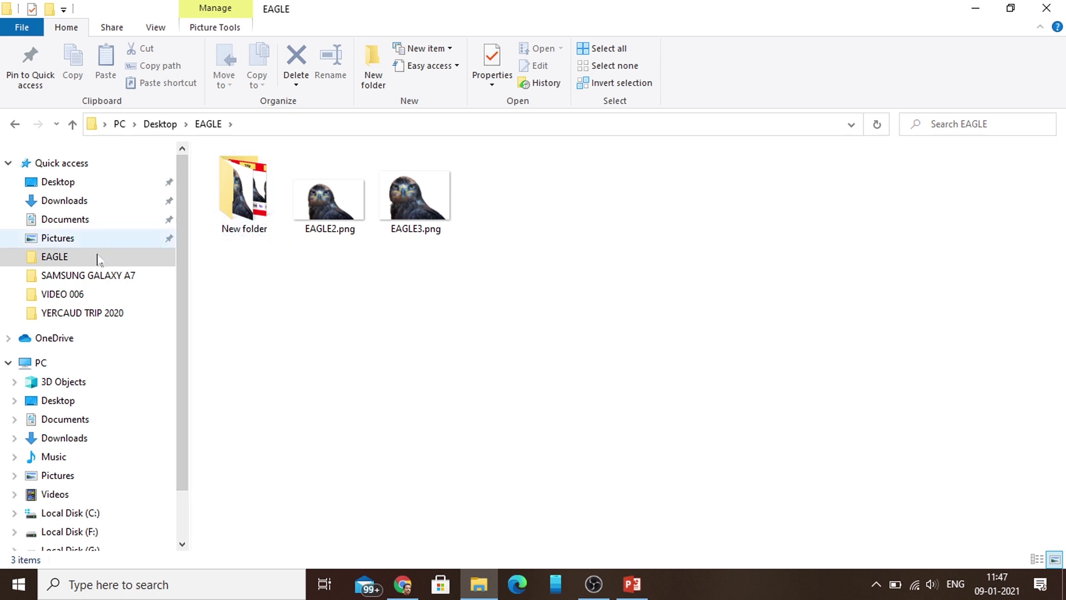
Move the original photo portrait-1072696_1920.jpg from Downloads into the EAGLE folder
left_click(59, 202)
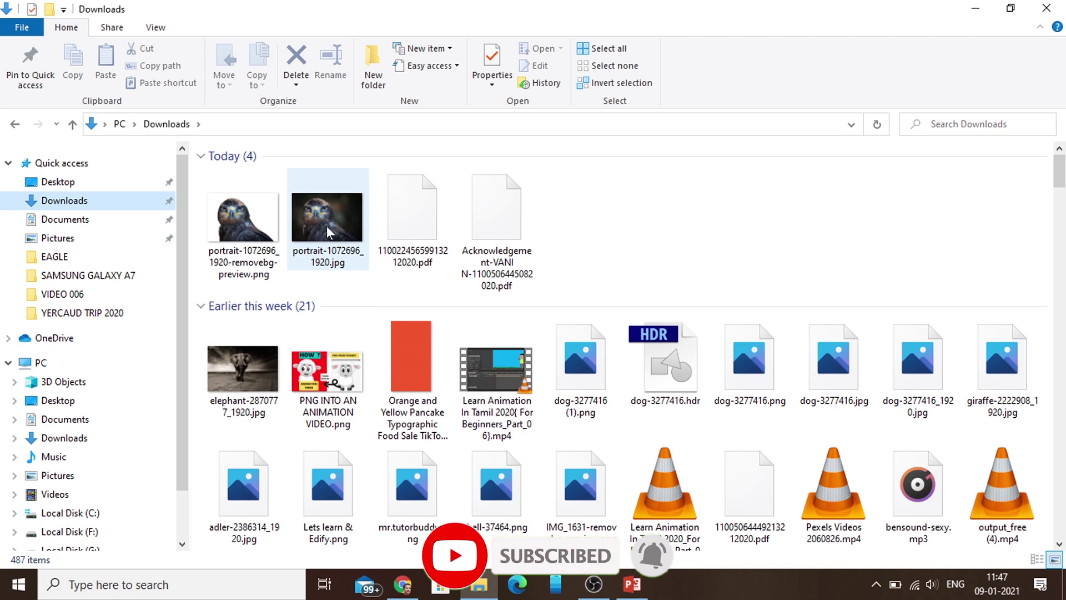
left_click(328, 232)
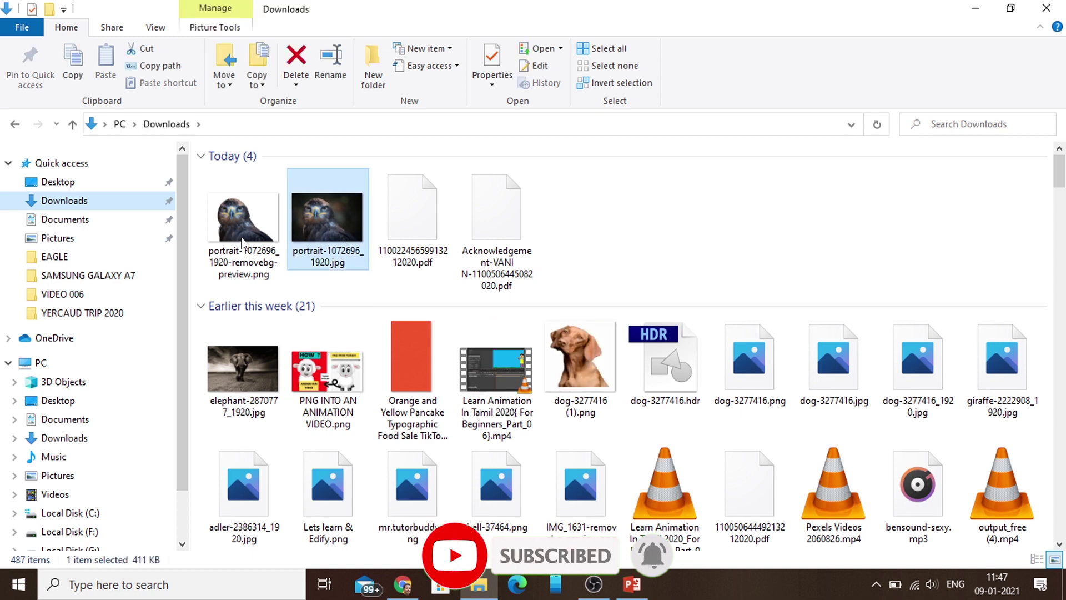
key("ctrl+x")
left_click(56, 256)
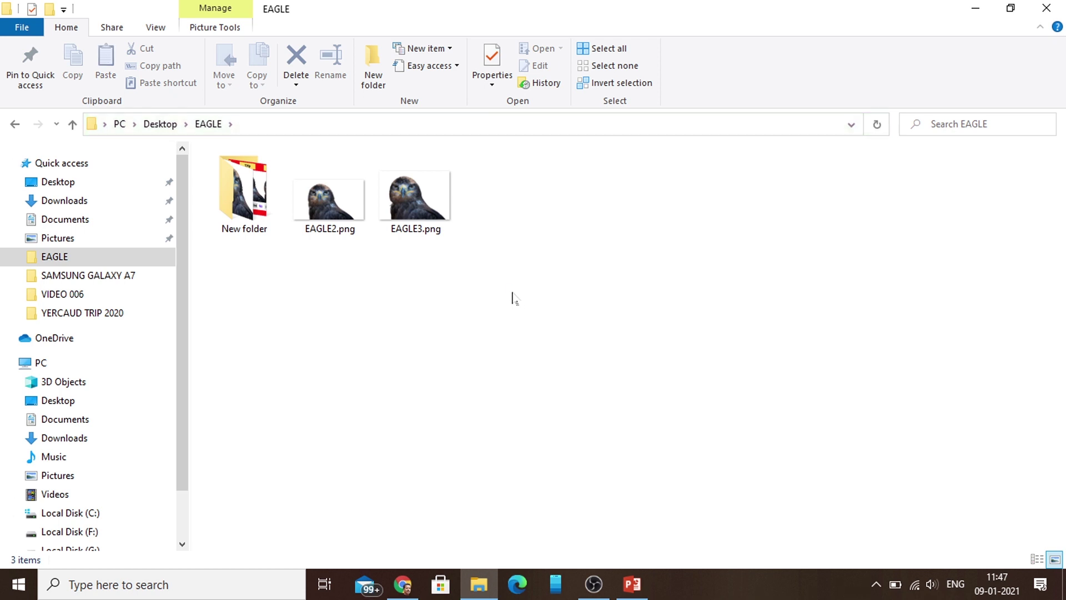
key("ctrl+v")
left_click(519, 352)
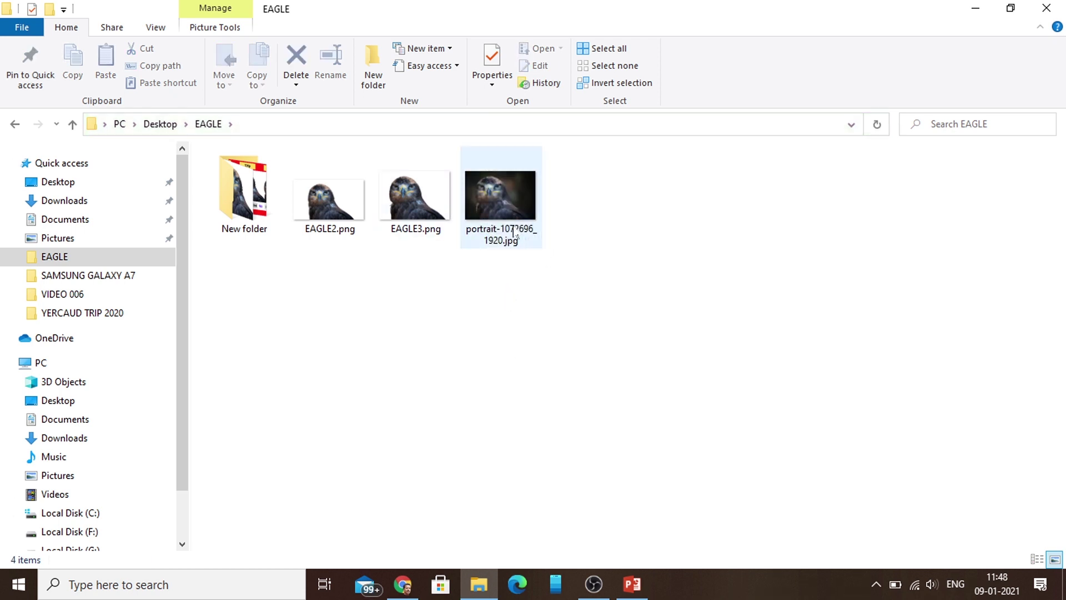
Open EAGLE3.png in Photos, enlarge it to inspect the cut-out edges, and view it full screen
mouse_move(510, 217)
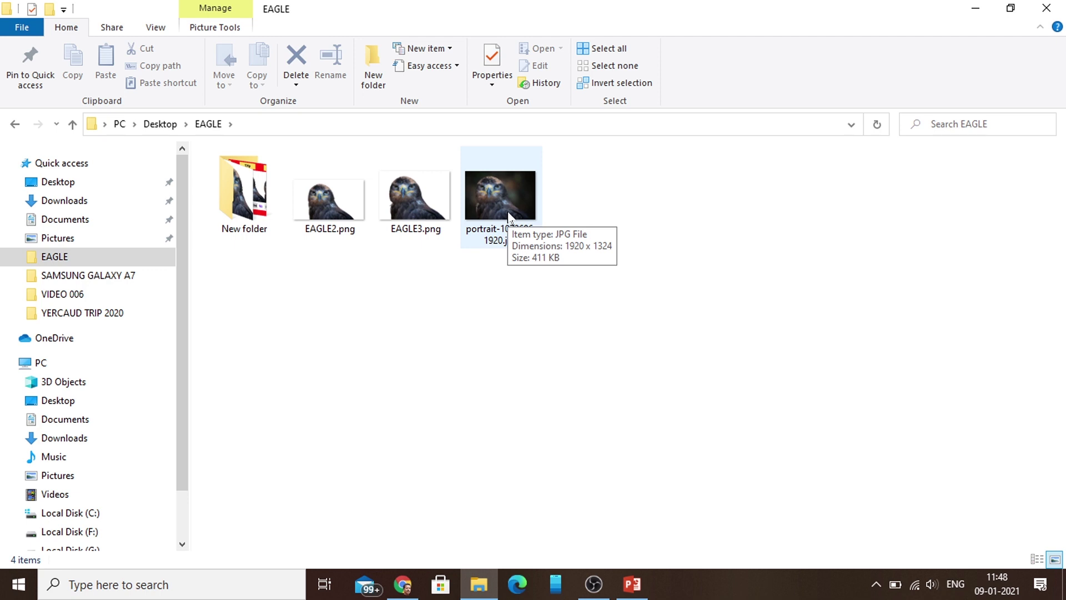
left_click(434, 217)
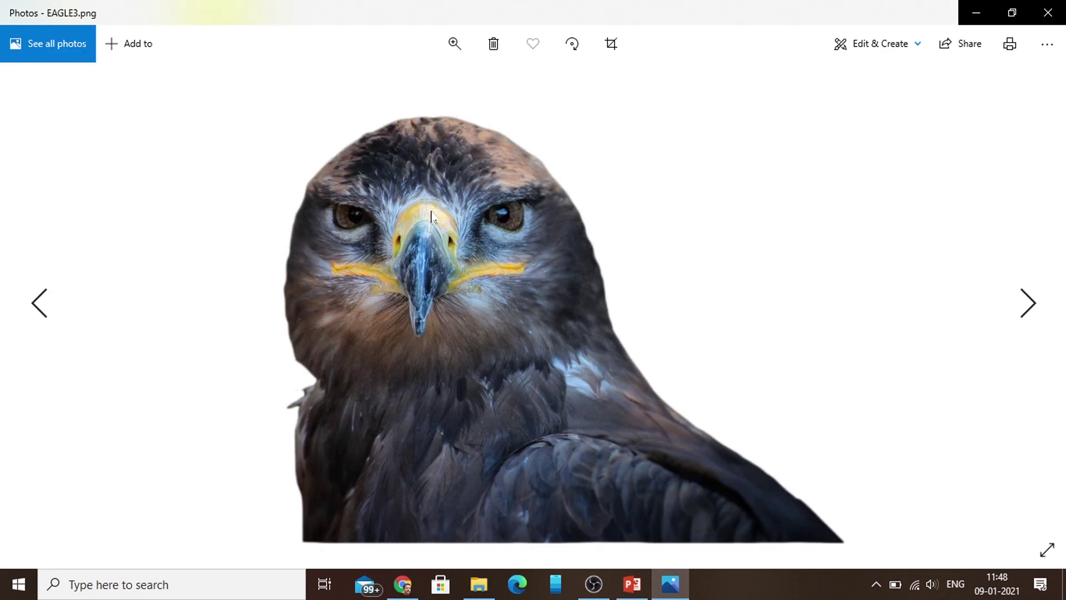
left_click(455, 44)
left_click(441, 84)
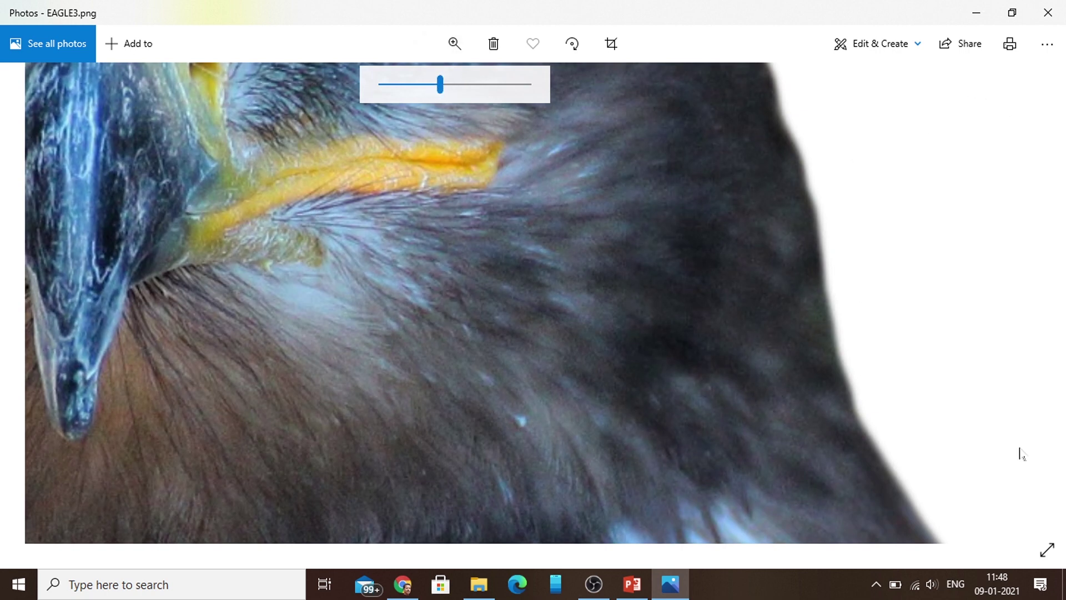
left_click(1044, 551)
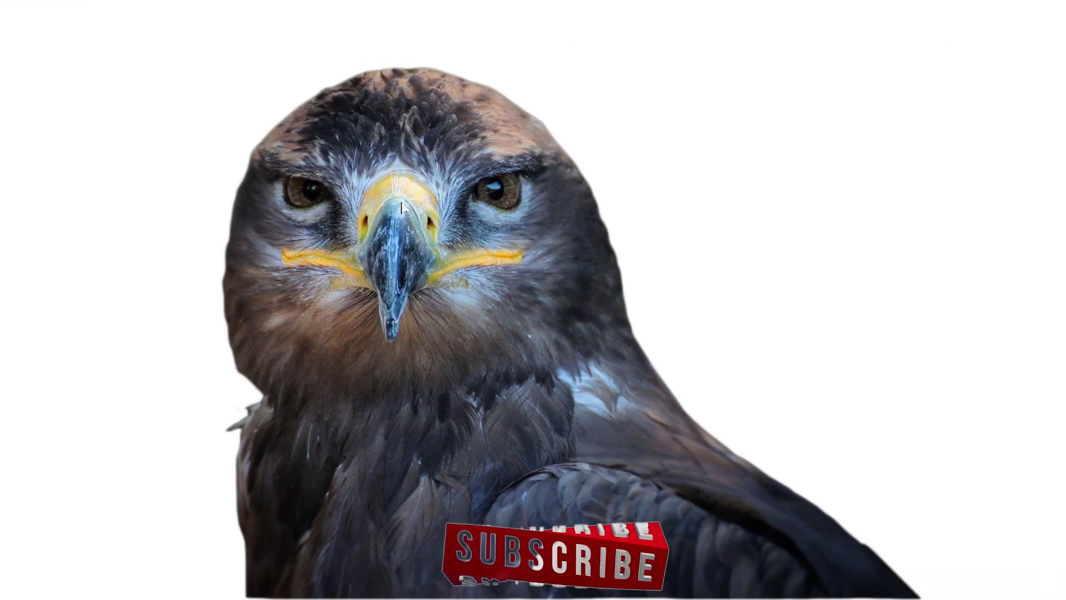